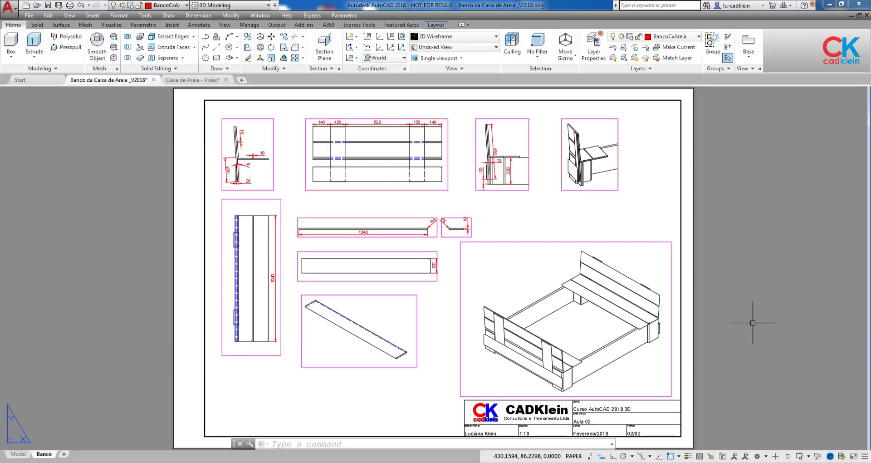
# Switch from the Banco da Caixa de Areia drawing to Caixa de Areia - Video.
pyautogui.hotkey('ctrl', 'Tab')
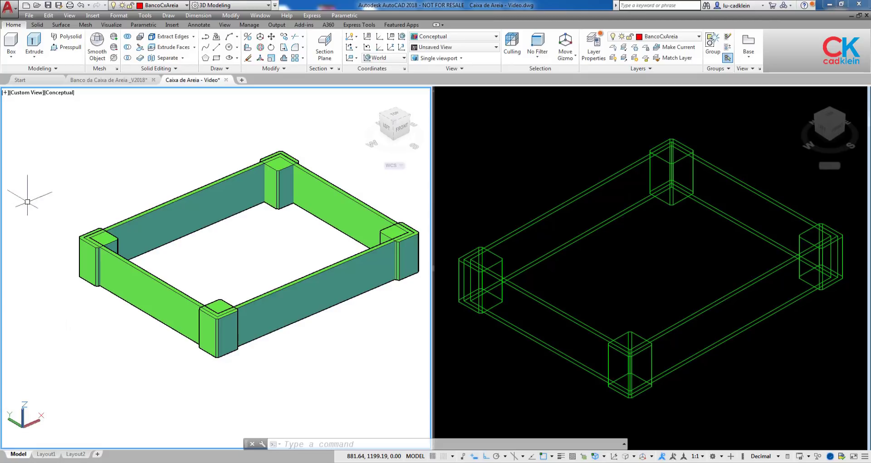
# Draw a 120 × 1040 × 10 box board beside the green sandbox frame.
pyautogui.click(10, 43)
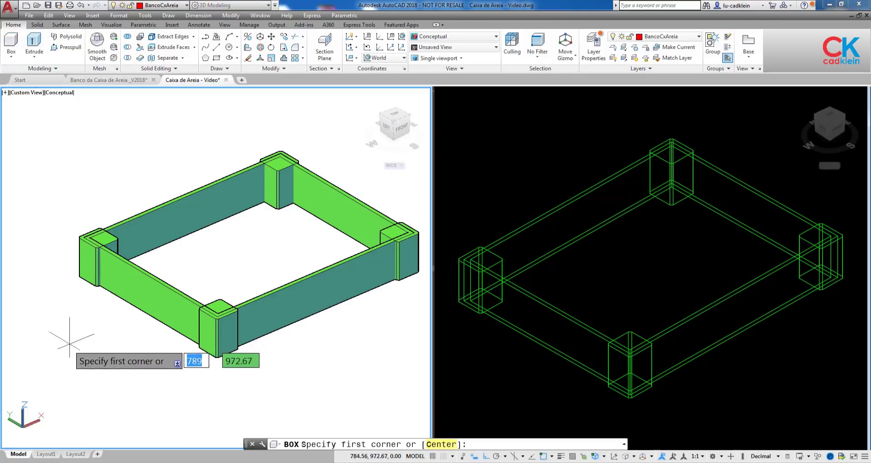
pyautogui.click(35, 314)
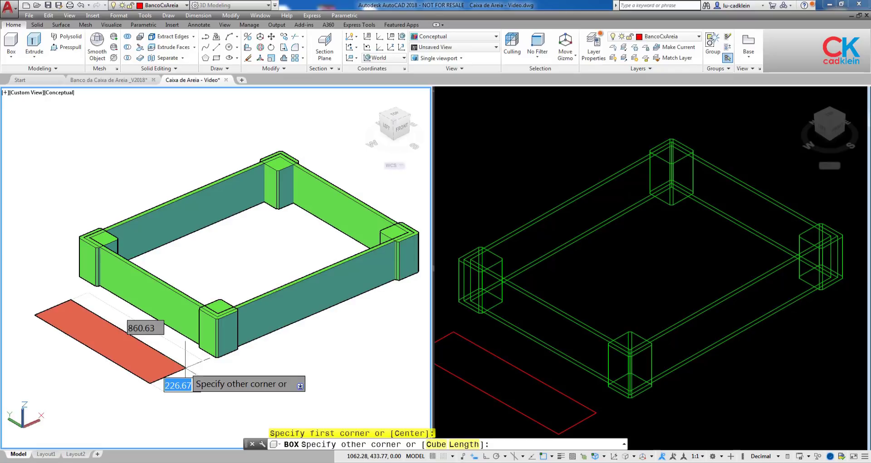
pyautogui.write('@')
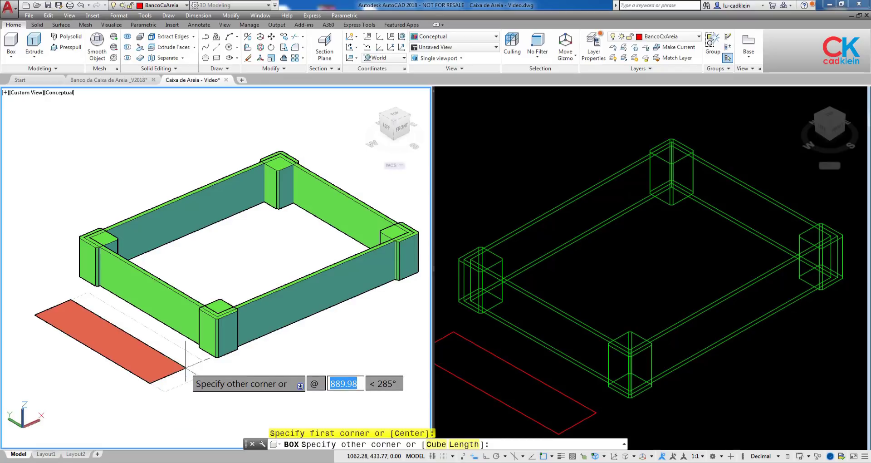
pyautogui.write('120')
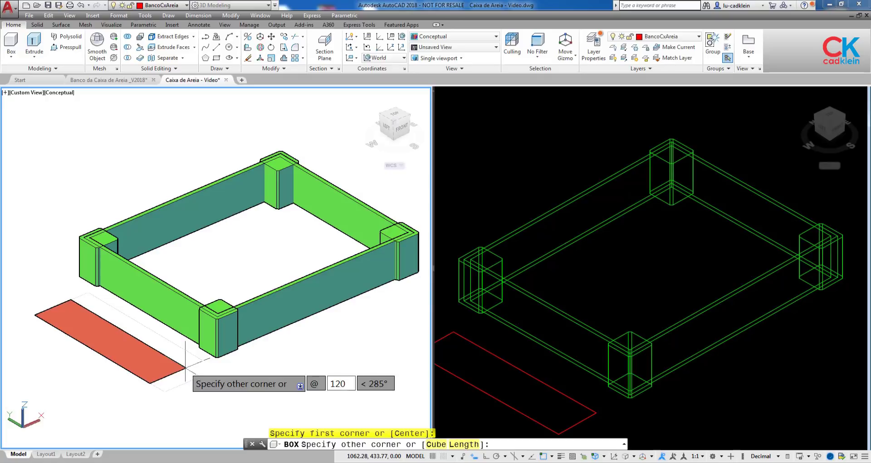
pyautogui.press('Tab')
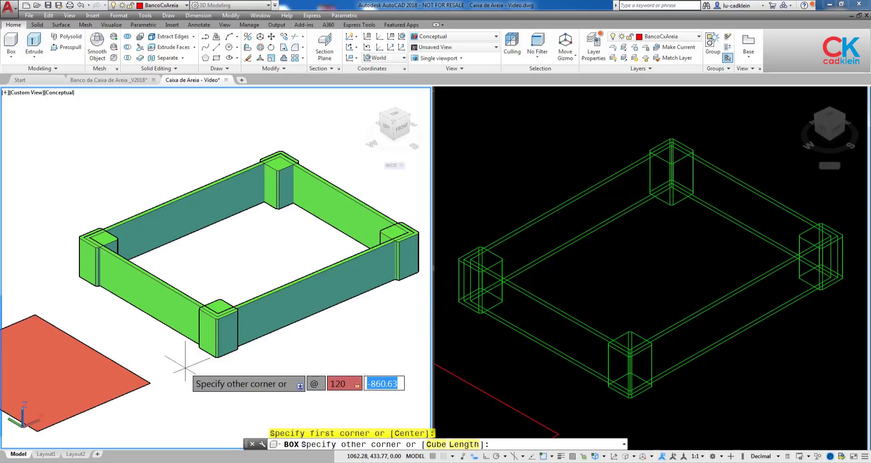
pyautogui.write('1040')
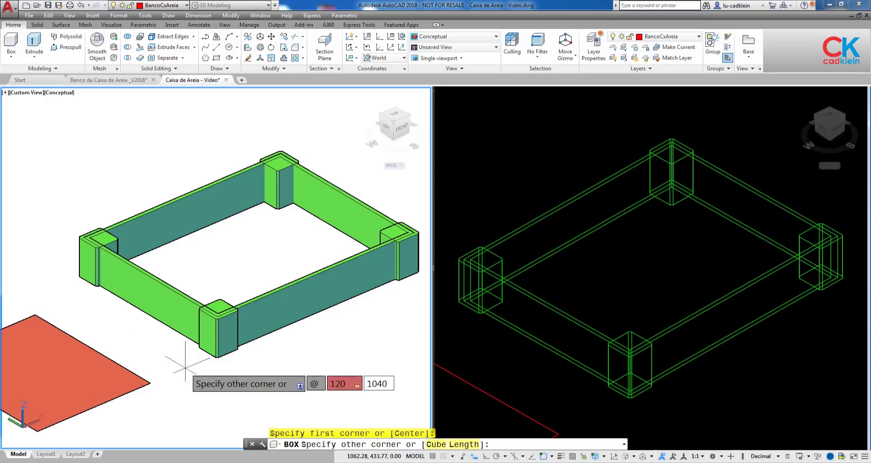
pyautogui.press('Tab')
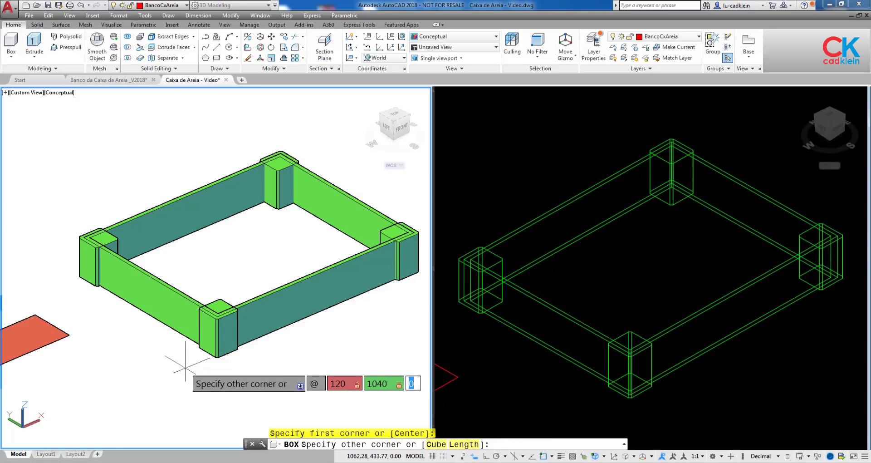
pyautogui.write('1')
pyautogui.write('0')
pyautogui.press('Return')
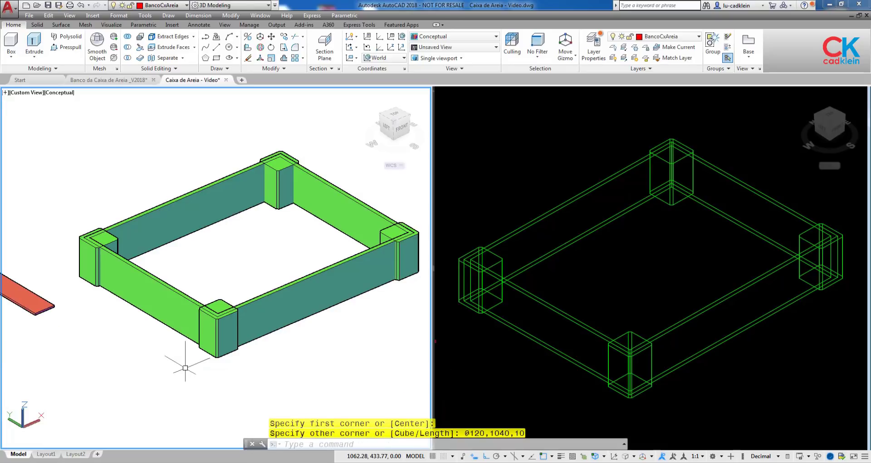
pyautogui.moveTo(95, 352)
pyautogui.mouseDown(button='middle')
pyautogui.moveTo(259, 368)
pyautogui.moveTo(191, 354)
pyautogui.mouseUp(button='middle')
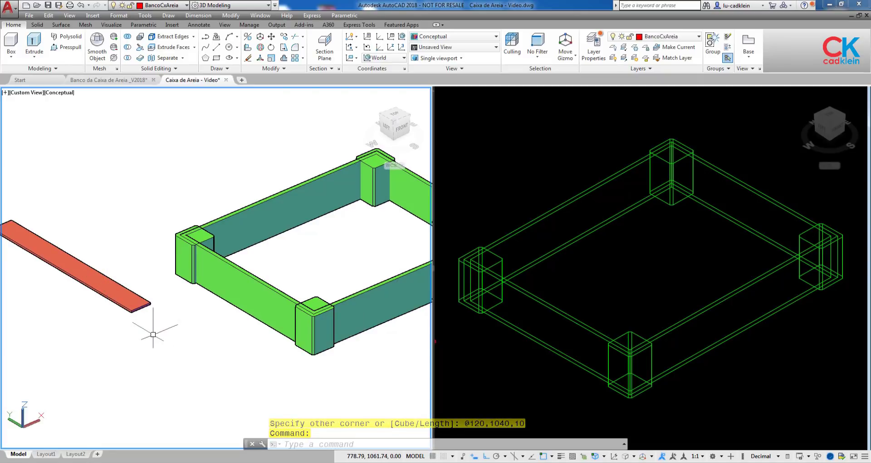
# Move the red board so its corner sits on the sandbox frame's corner.
pyautogui.write('m')
pyautogui.press('Return')
pyautogui.click(140, 307)
pyautogui.press('Return')
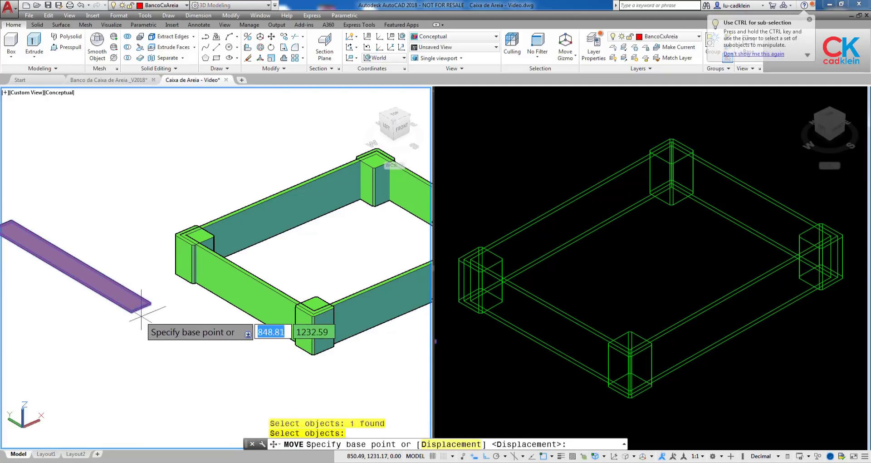
pyautogui.scroll(4, 130, 301)
pyautogui.click(128, 301)
pyautogui.scroll(-4, 128, 299)
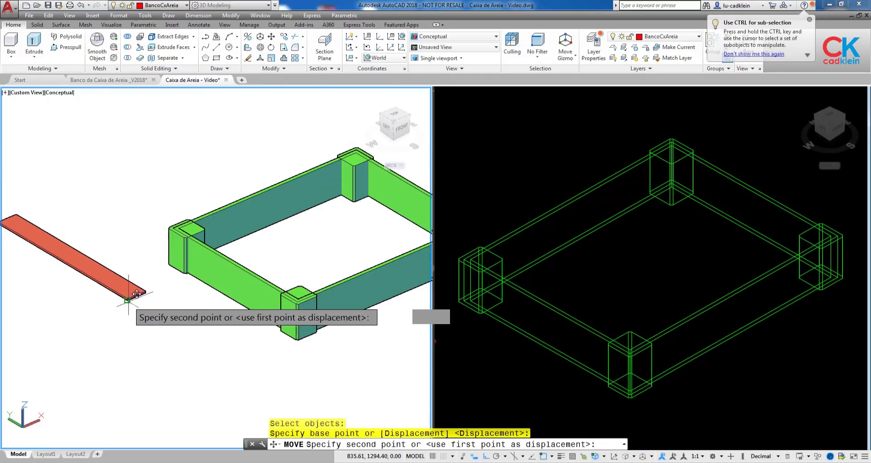
pyautogui.scroll(4, 314, 302)
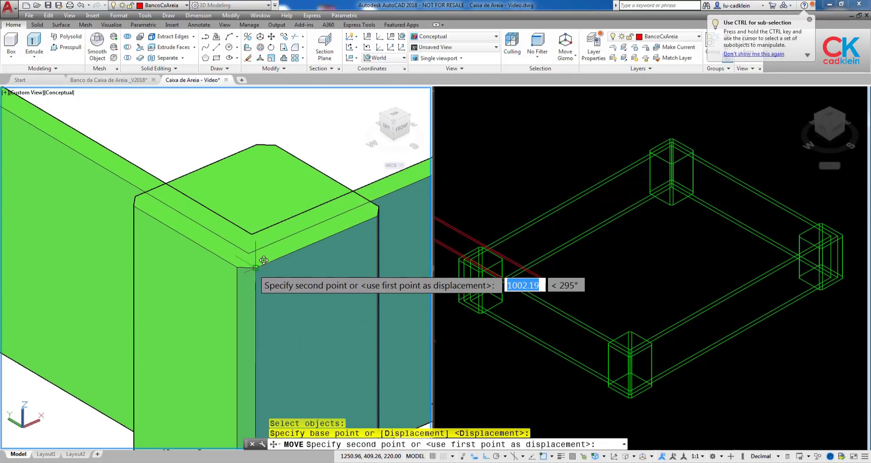
pyautogui.click(254, 269)
pyautogui.click(254, 269)
pyautogui.scroll(-4, 297, 318)
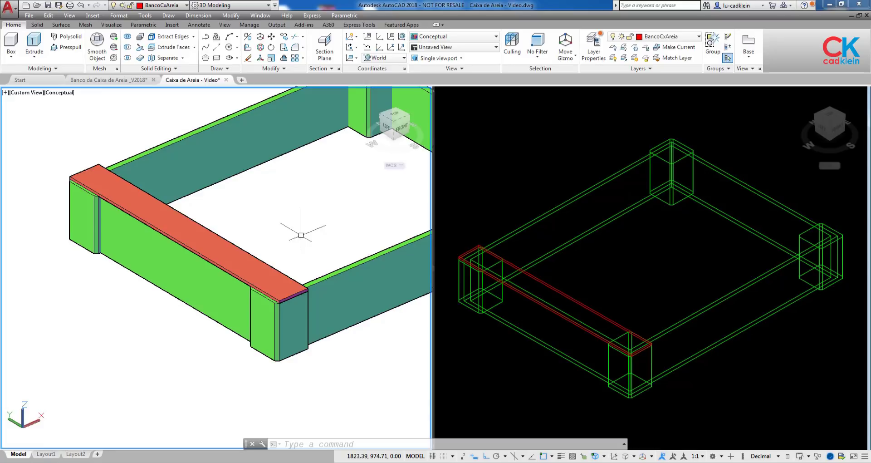
# Nudge the board 2 units sideways along the frame wall.
pyautogui.write('m')
pyautogui.press('Return')
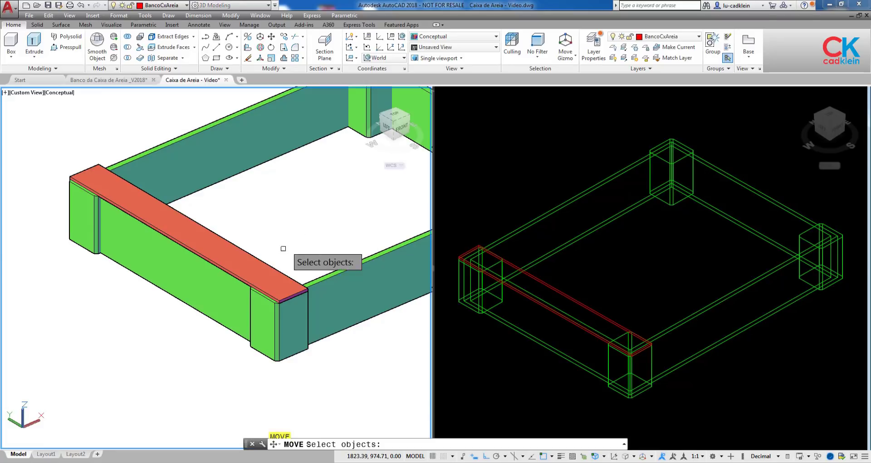
pyautogui.click(239, 253)
pyautogui.press('Return')
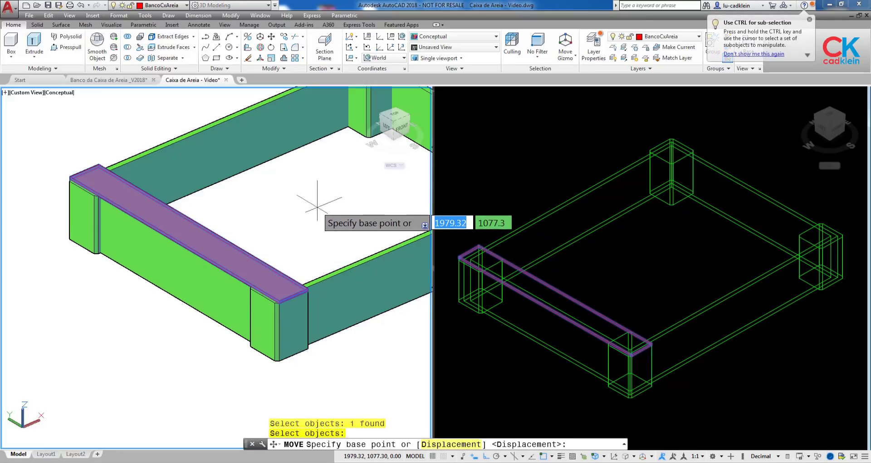
pyautogui.click(317, 205)
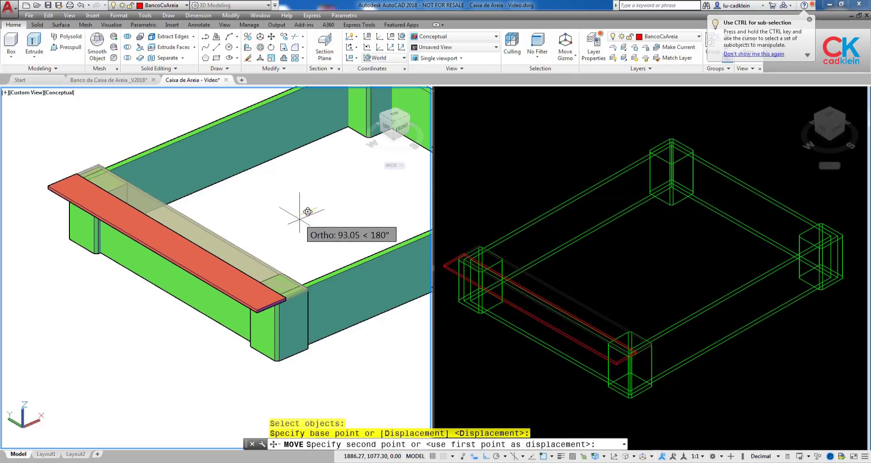
pyautogui.write('2')
pyautogui.press('Return')
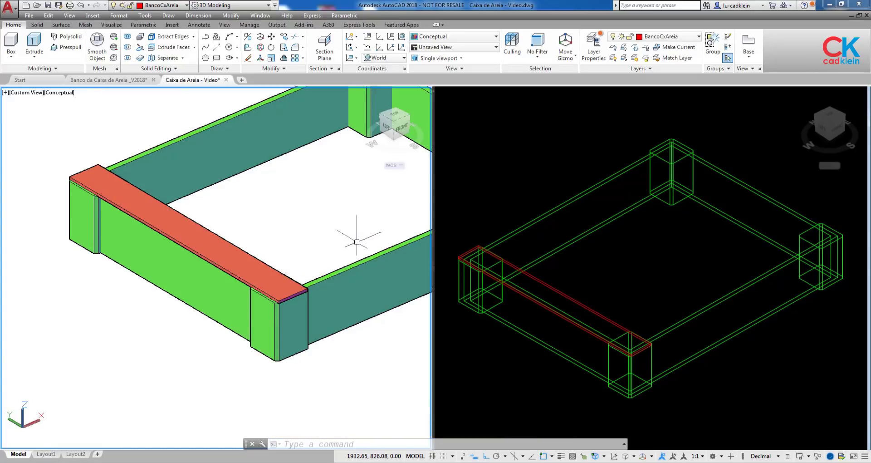
# Copy the seat board 130 units inward to form a second plank.
pyautogui.write('ct ')
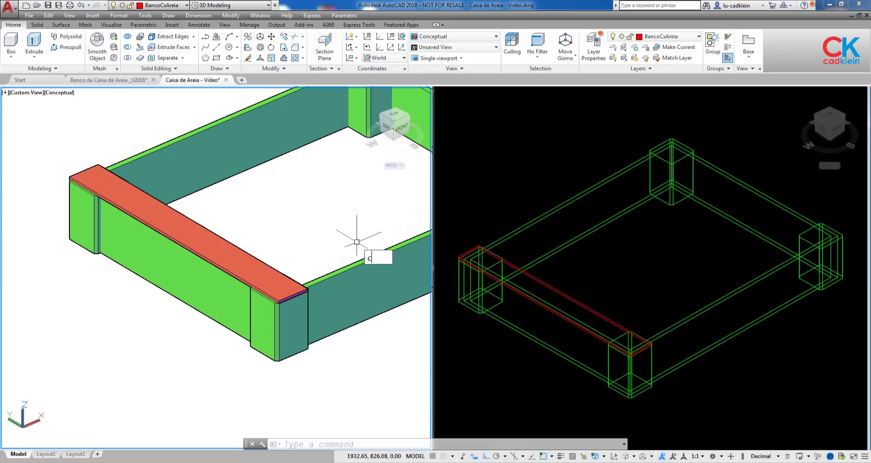
pyautogui.write('o')
pyautogui.press('Return')
pyautogui.click(264, 267)
pyautogui.press('Return')
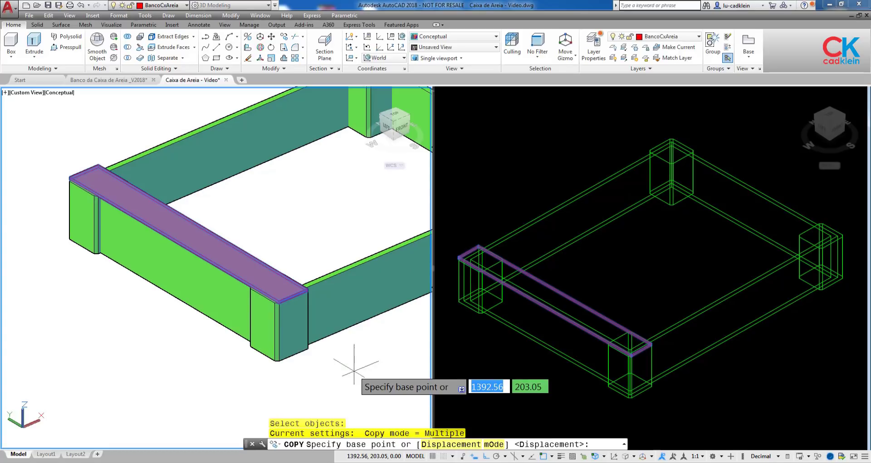
pyautogui.click(339, 368)
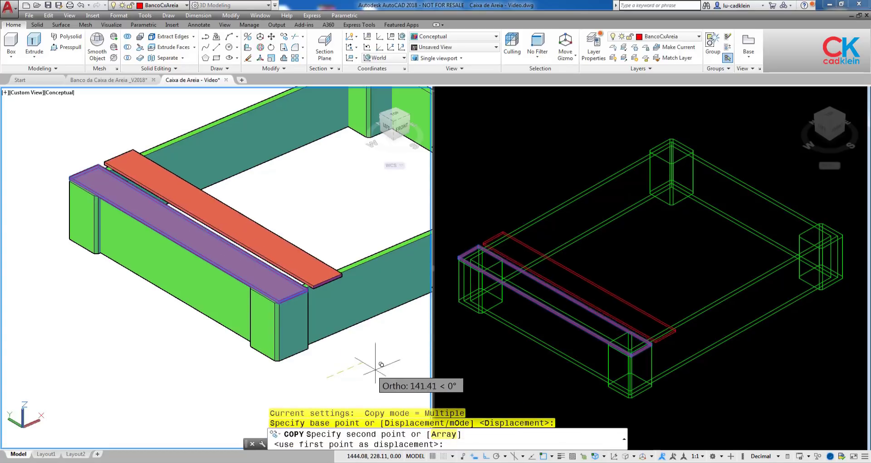
pyautogui.write('13')
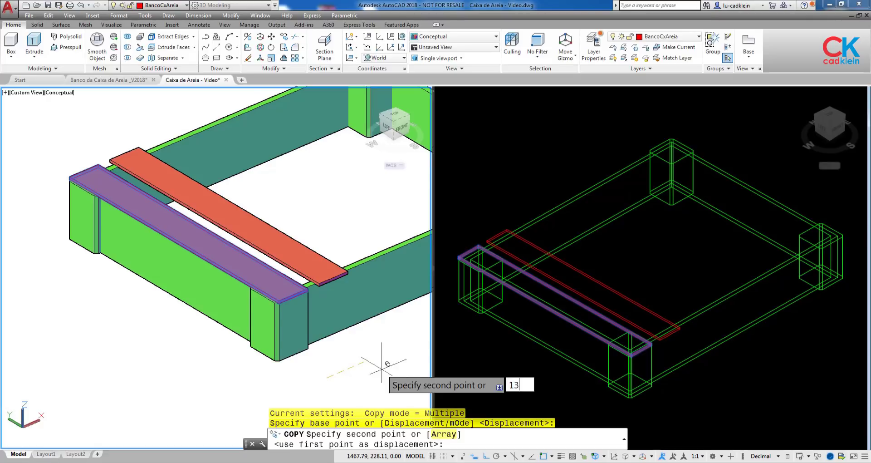
pyautogui.write('0')
pyautogui.press('Return')
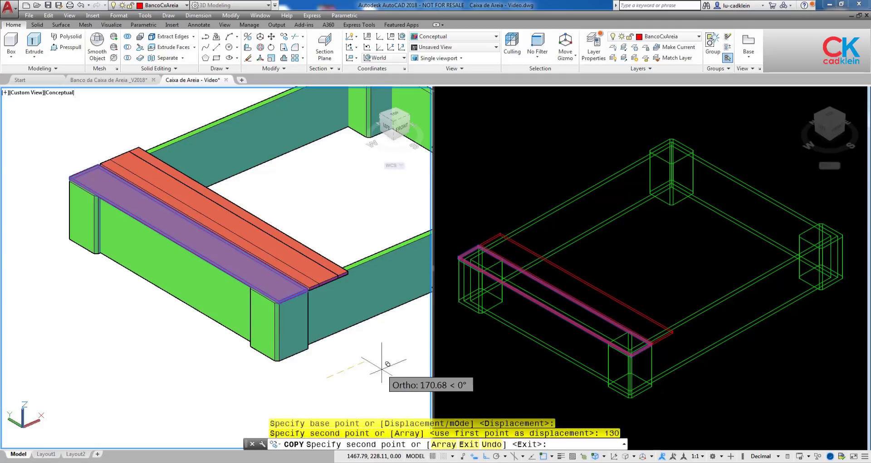
pyautogui.press('Return')
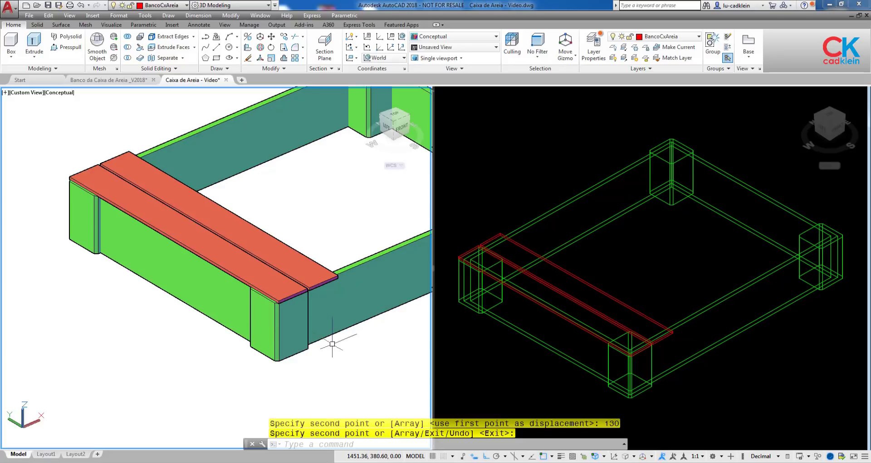
# Start another copy, selecting the inner seat board.
pyautogui.write('co')
pyautogui.press('Return')
pyautogui.click(327, 280)
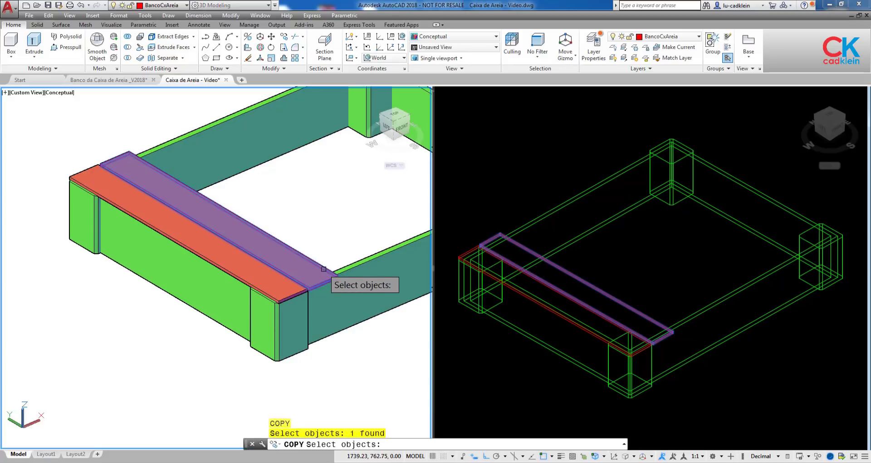
# Place a copy of the inner seat board on the ground in front of the sandbox.
pyautogui.press('Return')
pyautogui.click(366, 352)
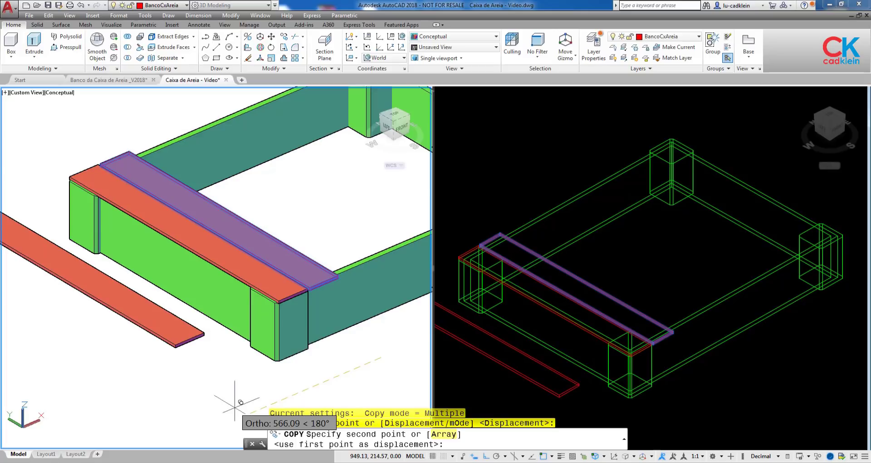
pyautogui.click(235, 402)
pyautogui.press('Return')
pyautogui.moveTo(71, 367); pyautogui.dragTo(157, 360, button='middle')
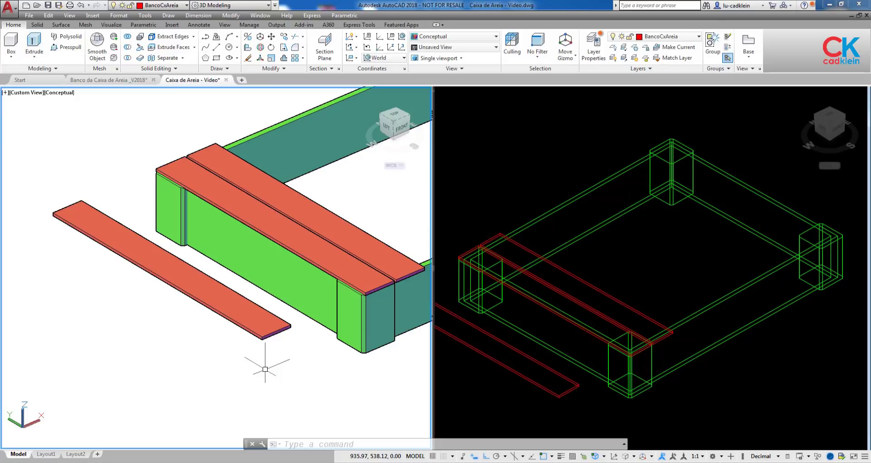
pyautogui.write('RO')
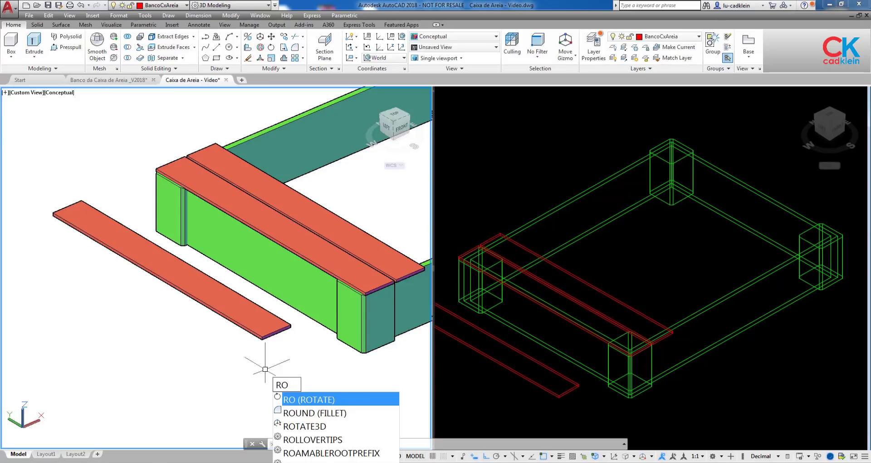
pyautogui.press('Return')
pyautogui.click(222, 305)
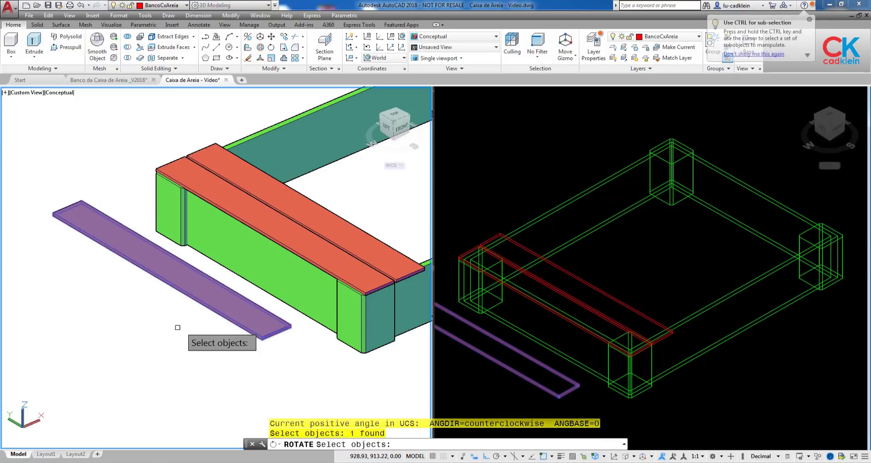
pyautogui.press('Return')
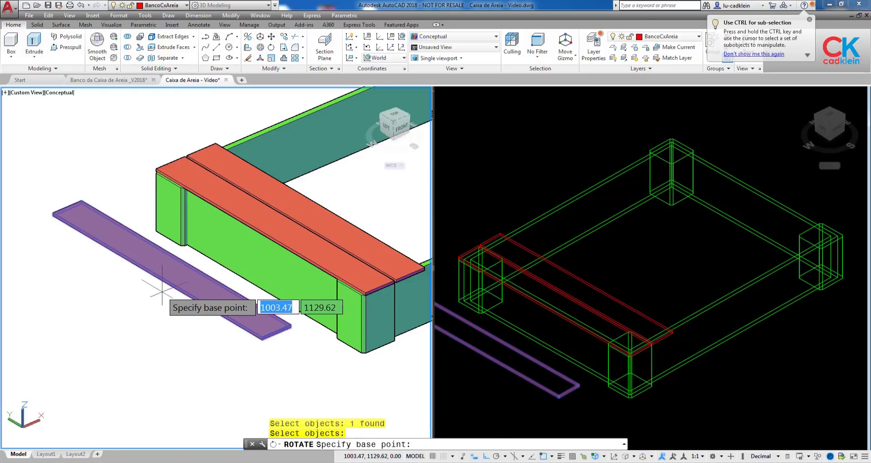
pyautogui.write('mid')
pyautogui.press('Return')
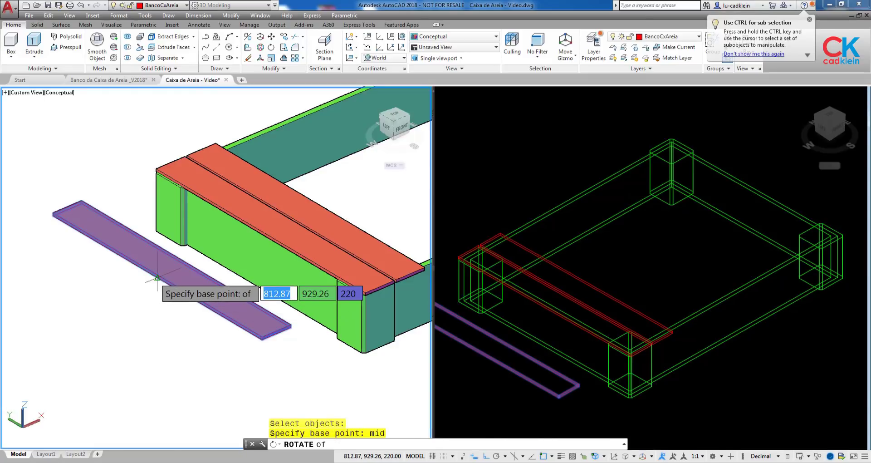
pyautogui.click(157, 278)
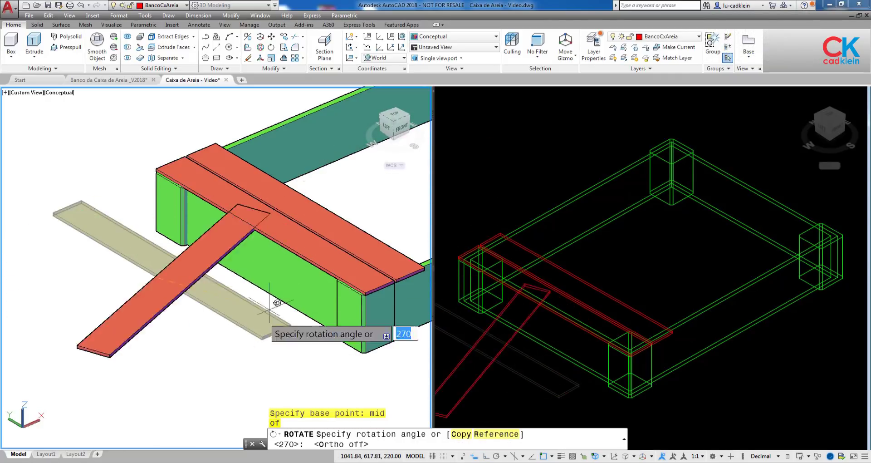
pyautogui.press('Escape')
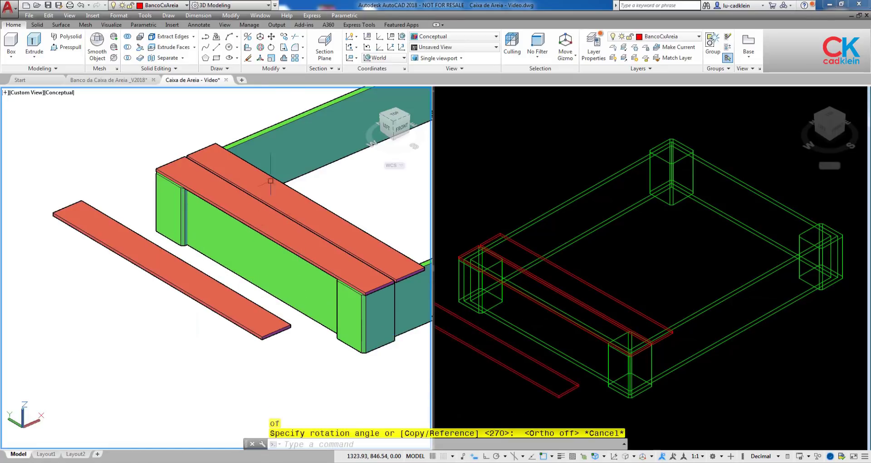
# Select the loose red board for 3D rotation and set its pivot point.
pyautogui.click(260, 47)
pyautogui.click(169, 277)
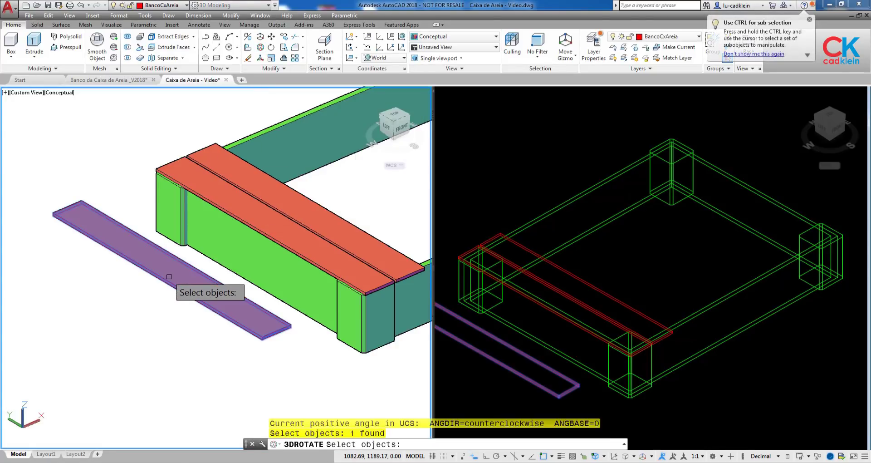
pyautogui.press('Return')
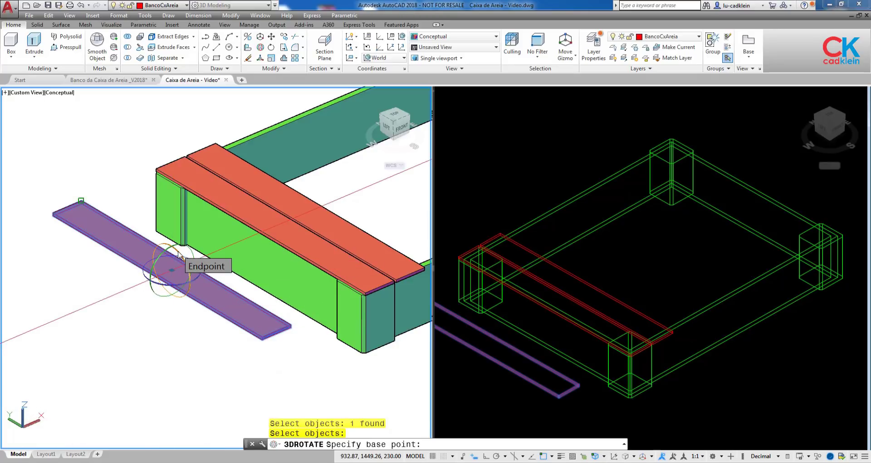
pyautogui.press('F3')
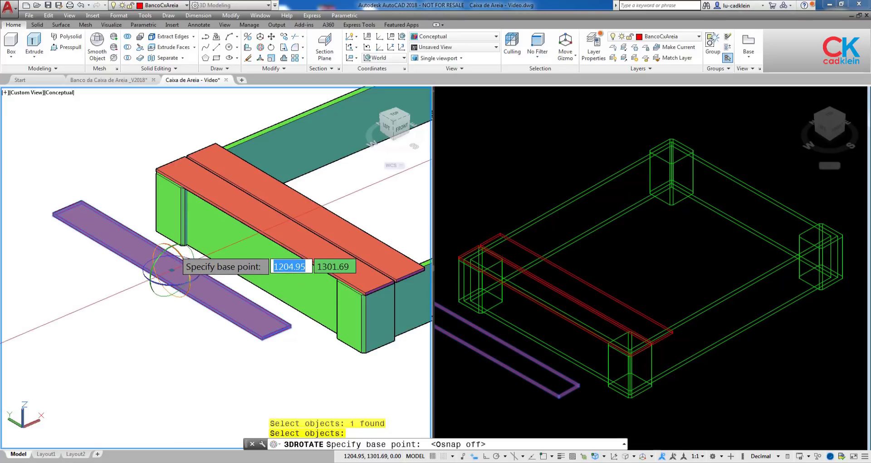
pyautogui.click(172, 270)
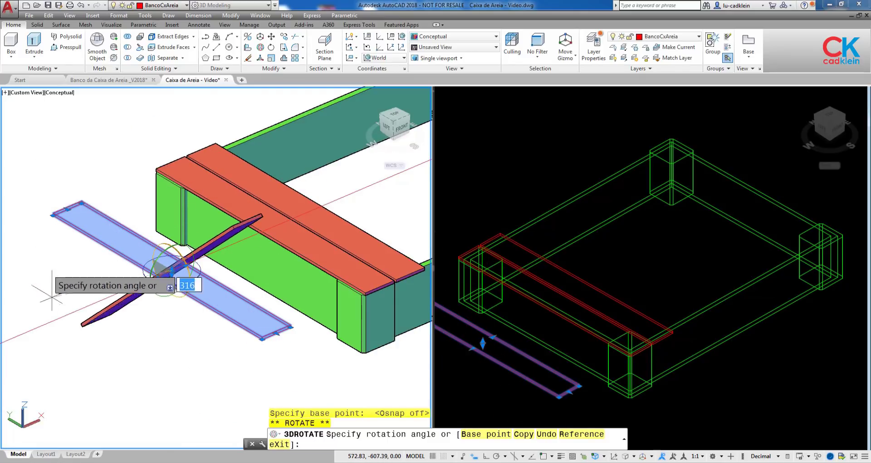
pyautogui.press('Escape')
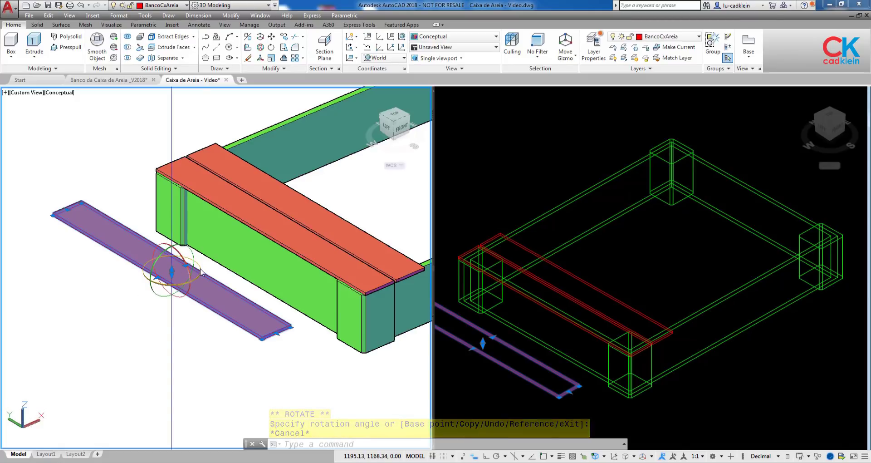
pyautogui.click(201, 273)
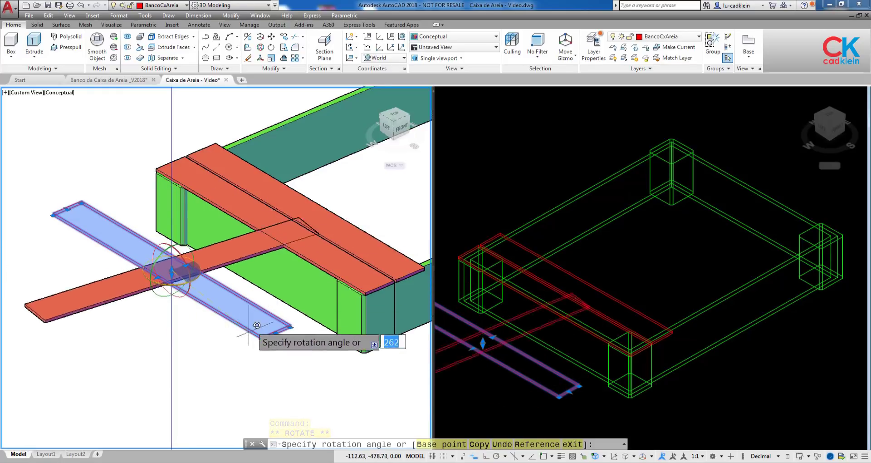
pyautogui.press('Escape')
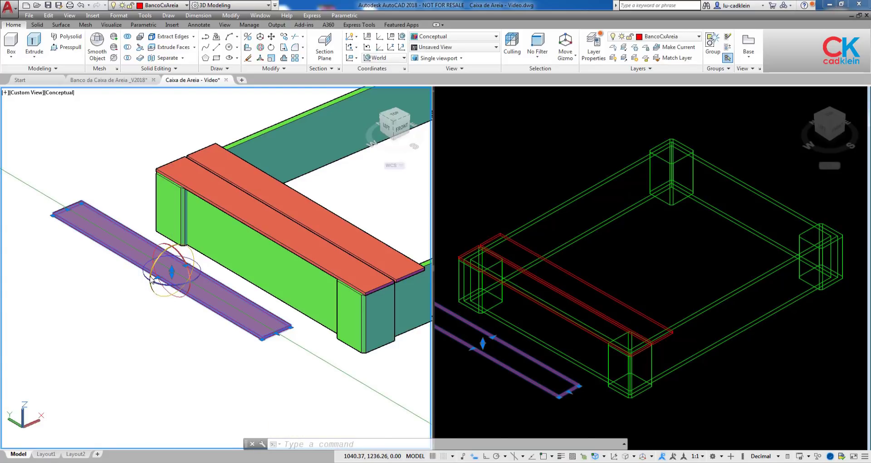
# Rotate the loose board 90° about its long axis to stand it on edge.
pyautogui.click(152, 279)
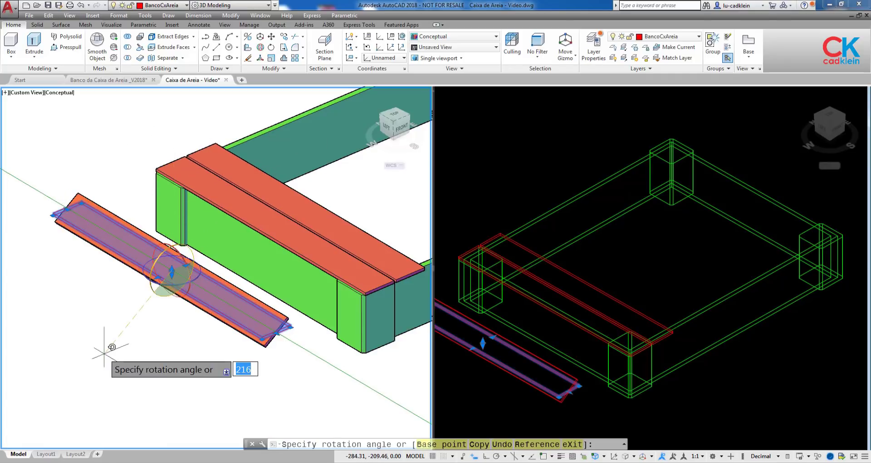
pyautogui.press('F8')
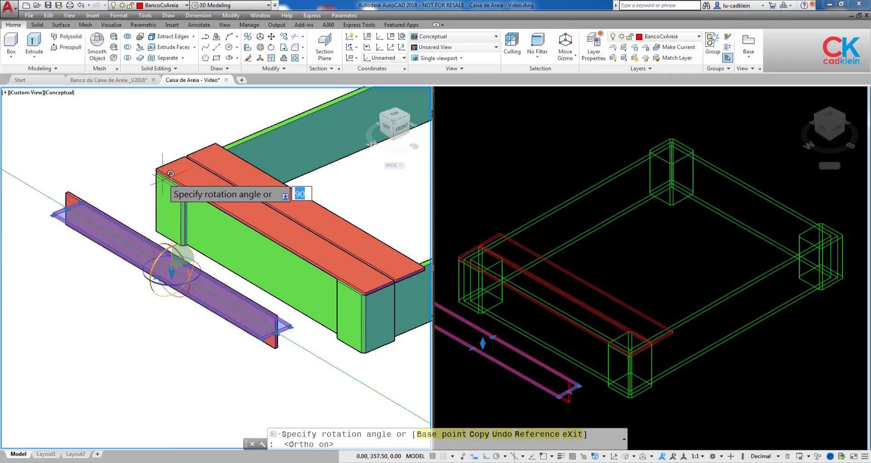
pyautogui.click(170, 108)
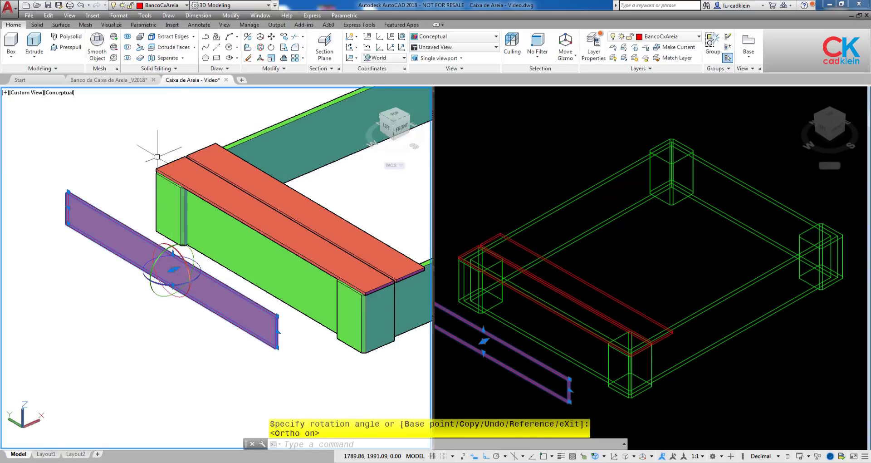
pyautogui.press('Escape')
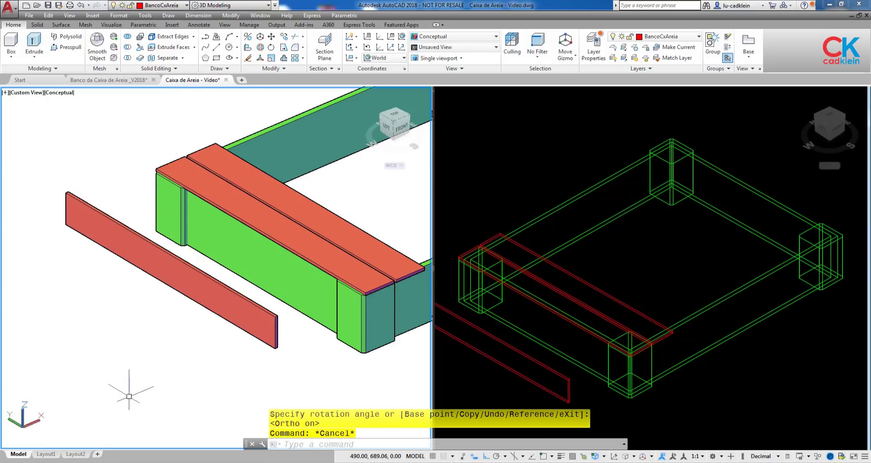
pyautogui.write('u')
pyautogui.press('Return')
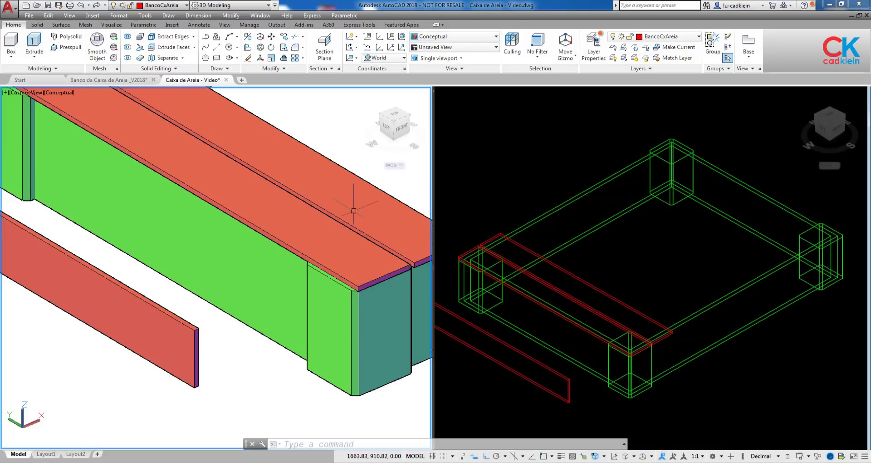
pyautogui.moveTo(354, 211); pyautogui.dragTo(249, 261, button='middle')
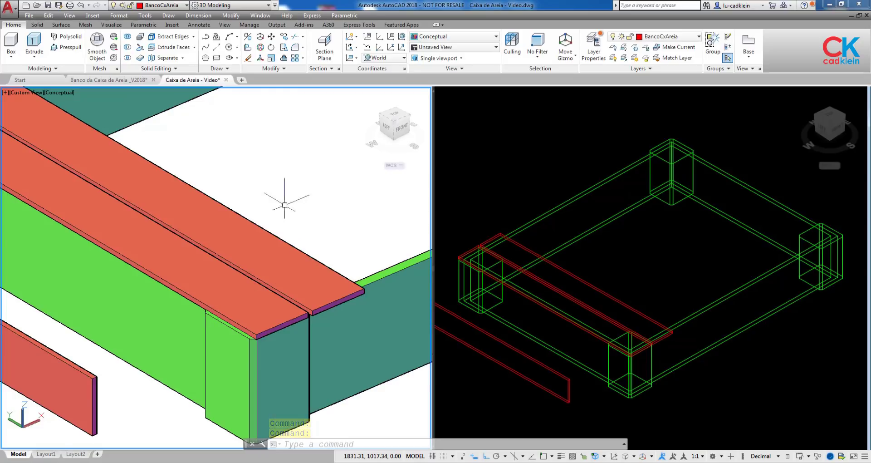
# Fillet four top edges of the first seat board with radius 5.
pyautogui.write('f')
pyautogui.press('Return')
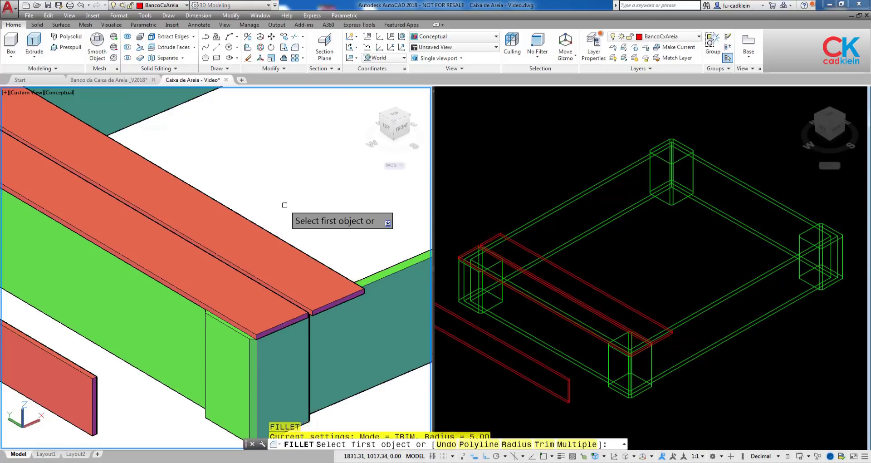
pyautogui.click(298, 240)
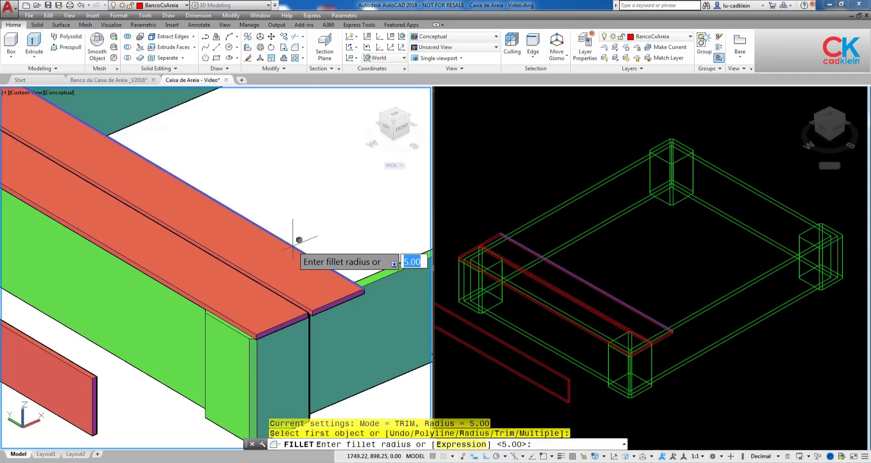
pyautogui.write('5')
pyautogui.press('Return')
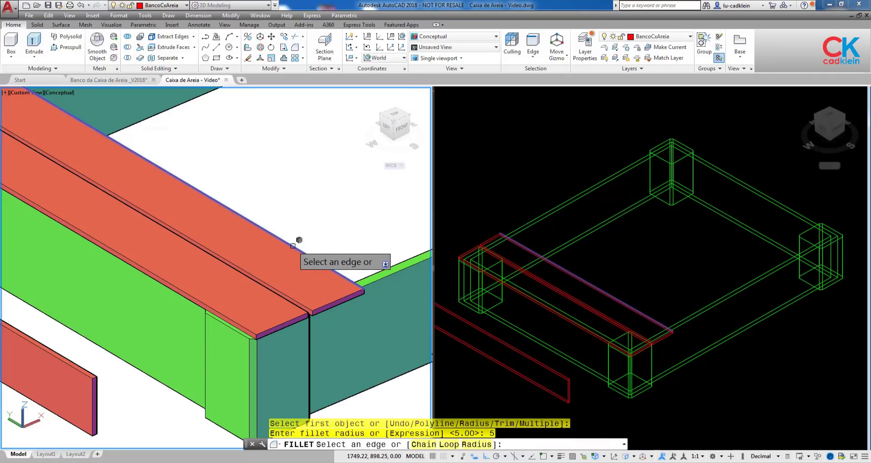
pyautogui.click(293, 246)
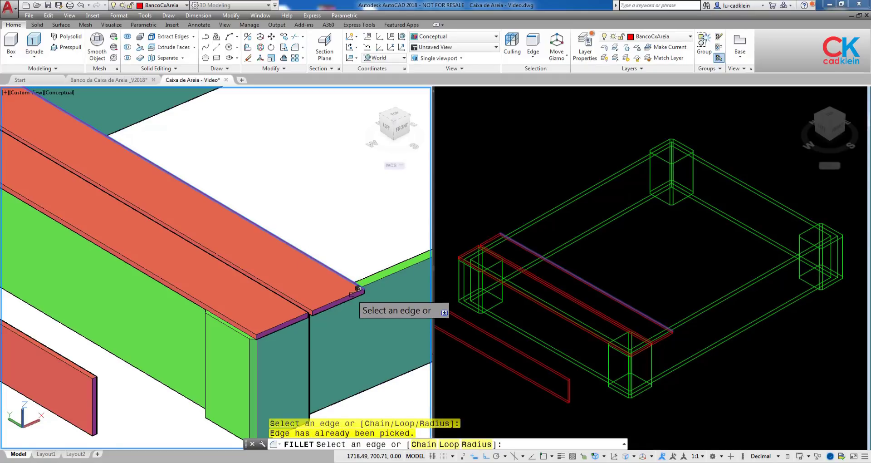
pyautogui.click(323, 291)
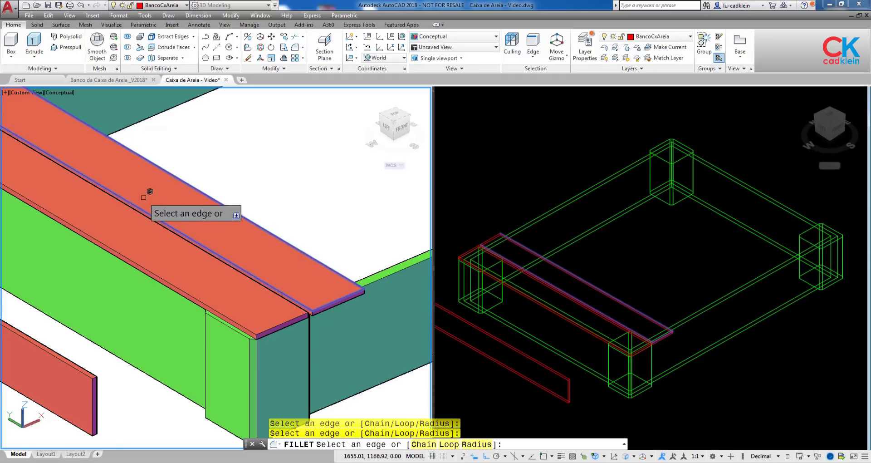
pyautogui.moveTo(150, 188); pyautogui.dragTo(214, 227, button='middle')
pyautogui.click(189, 217)
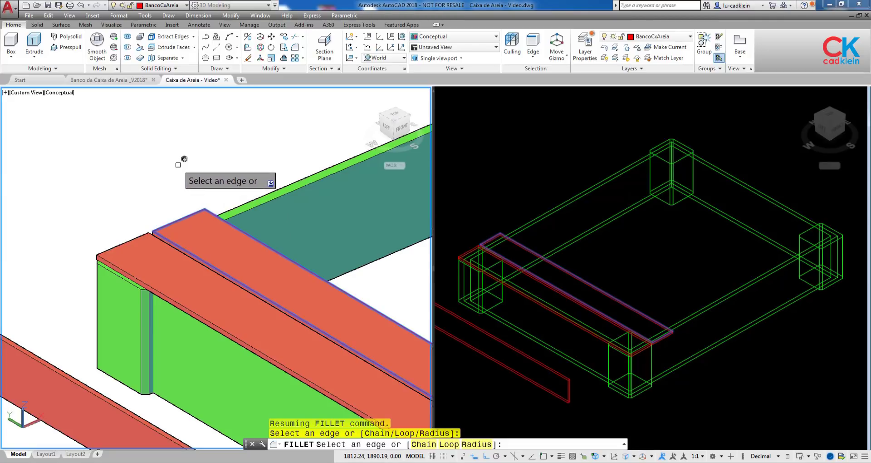
pyautogui.press('Return')
pyautogui.scroll(2, 330, 282)
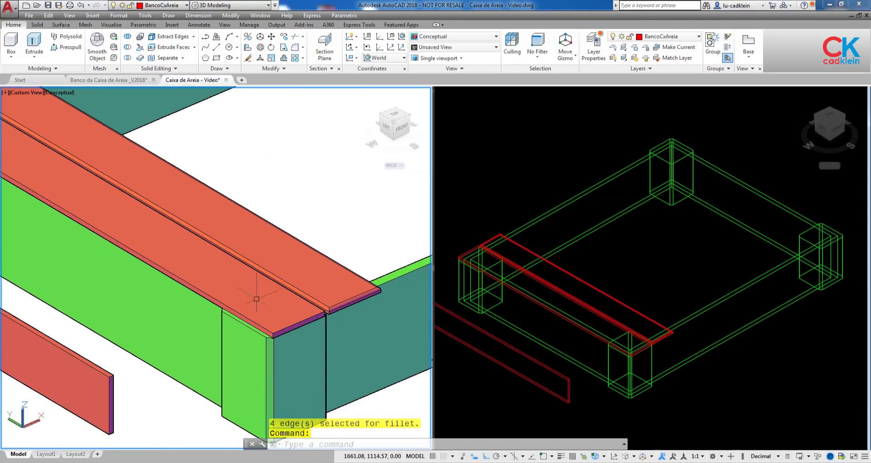
pyautogui.scroll(1, 357, 295)
pyautogui.scroll(-1, 357, 295)
pyautogui.scroll(-1, 327, 306)
pyautogui.scroll(2, 300, 316)
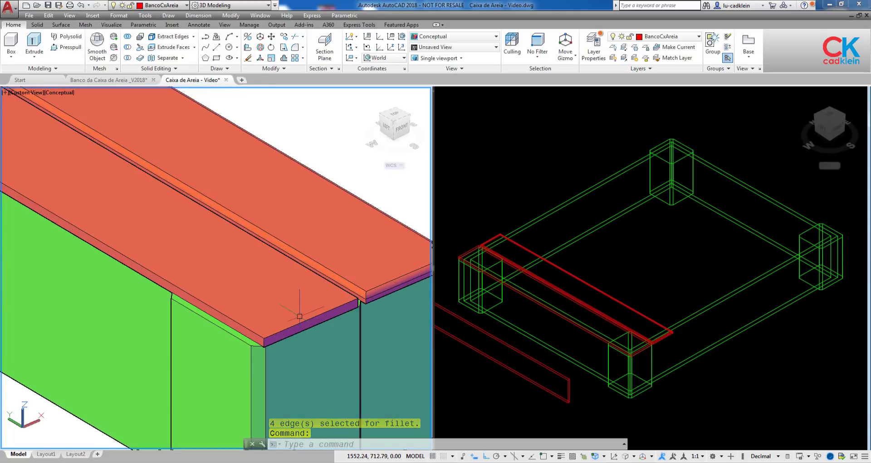
# Fillet the other seat board's four-edge loop at radius 5 using the Loop option.
pyautogui.write('f')
pyautogui.press('Return')
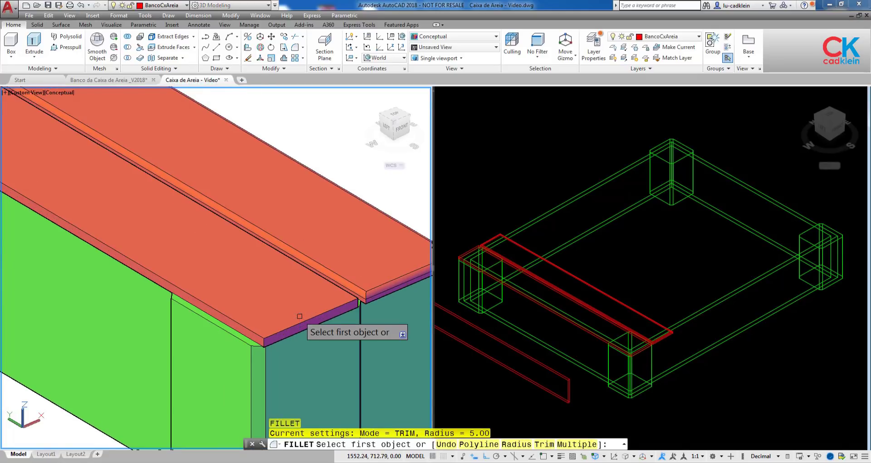
pyautogui.write('r')
pyautogui.press('Return')
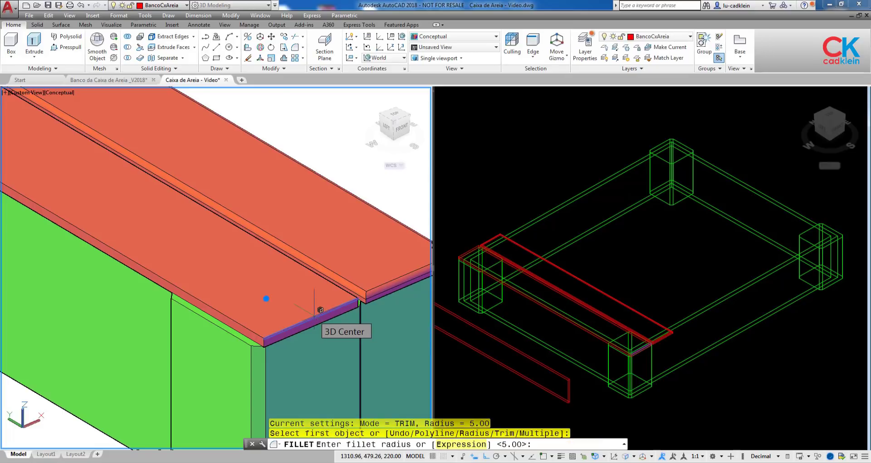
pyautogui.write('5')
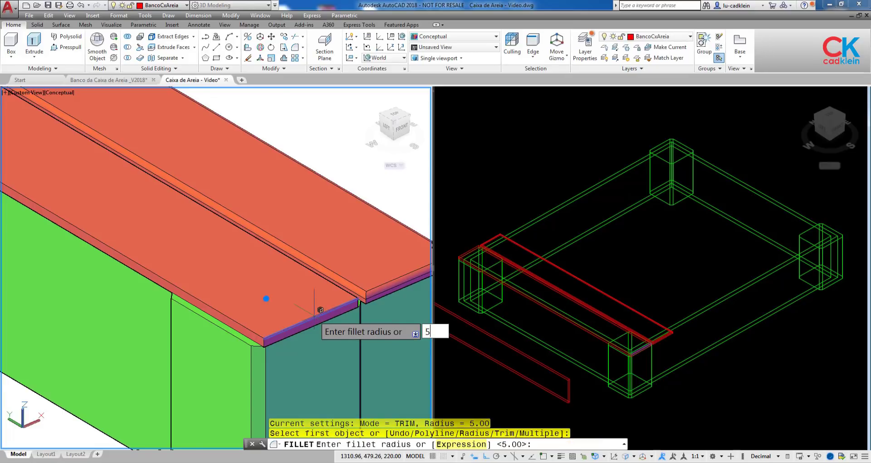
pyautogui.press('Return')
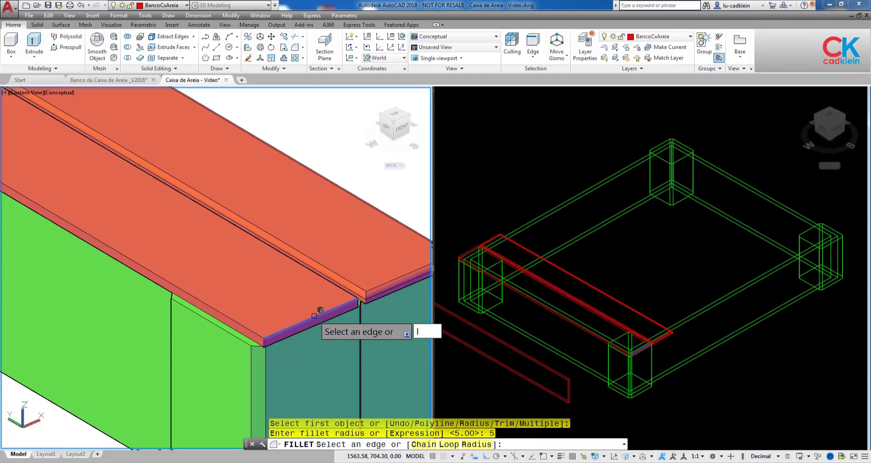
pyautogui.write('l')
pyautogui.press('Return')
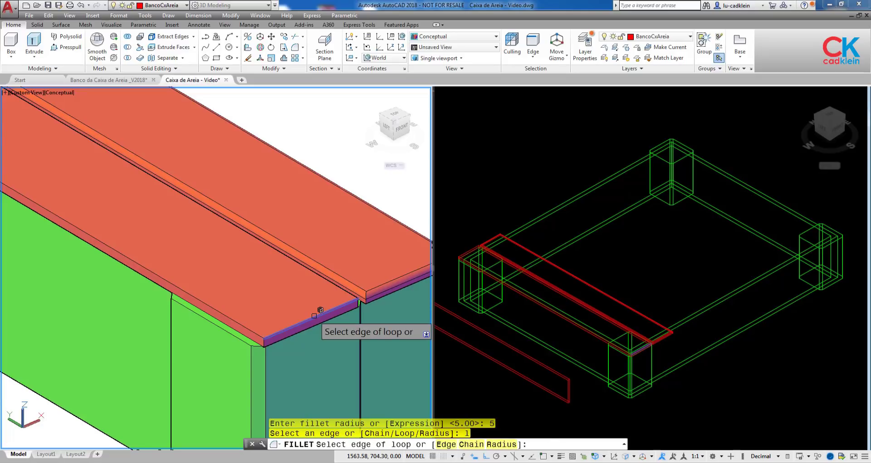
pyautogui.click(314, 315)
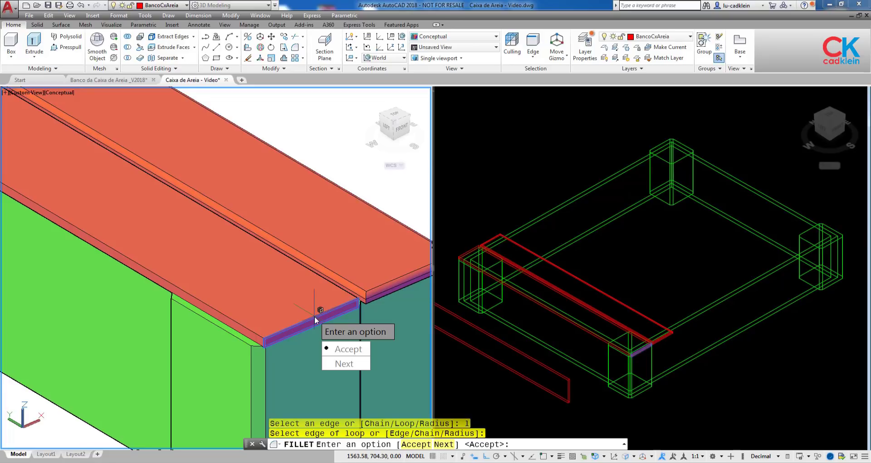
pyautogui.press('Down')
pyautogui.press('Return')
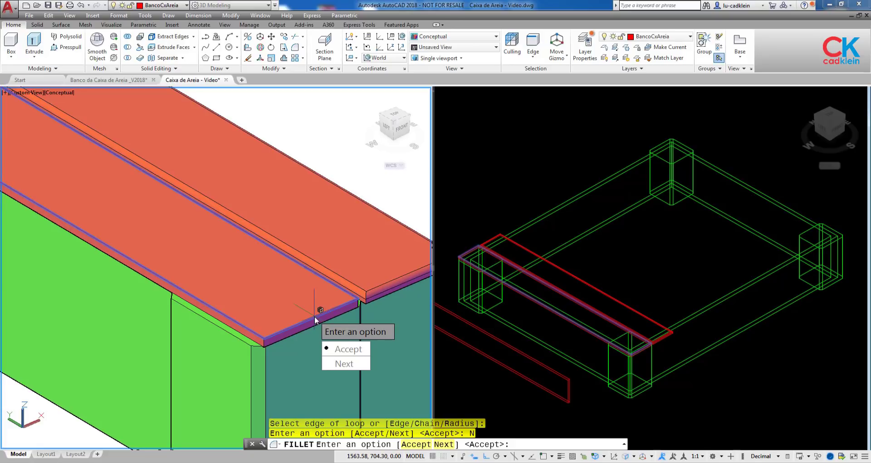
pyautogui.press('Return')
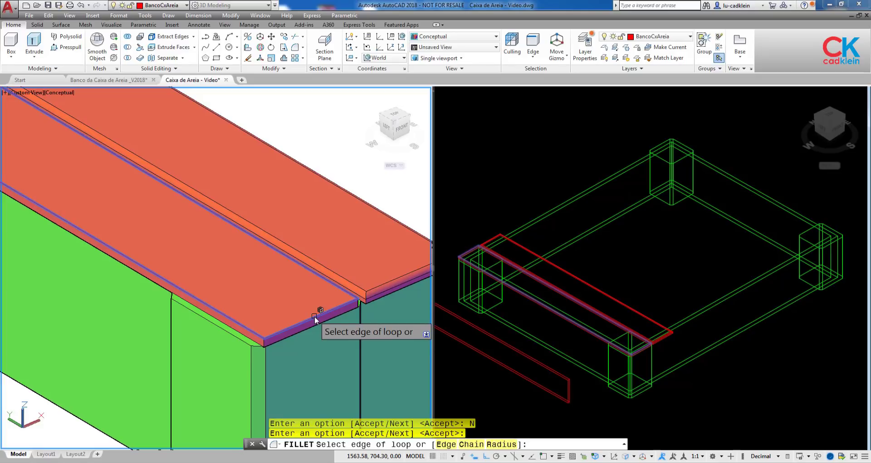
pyautogui.press('Return')
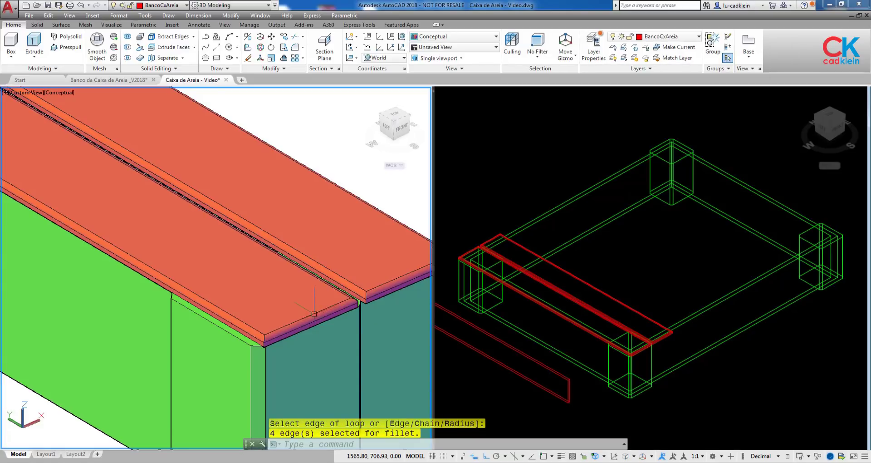
pyautogui.scroll(-1, 301, 347)
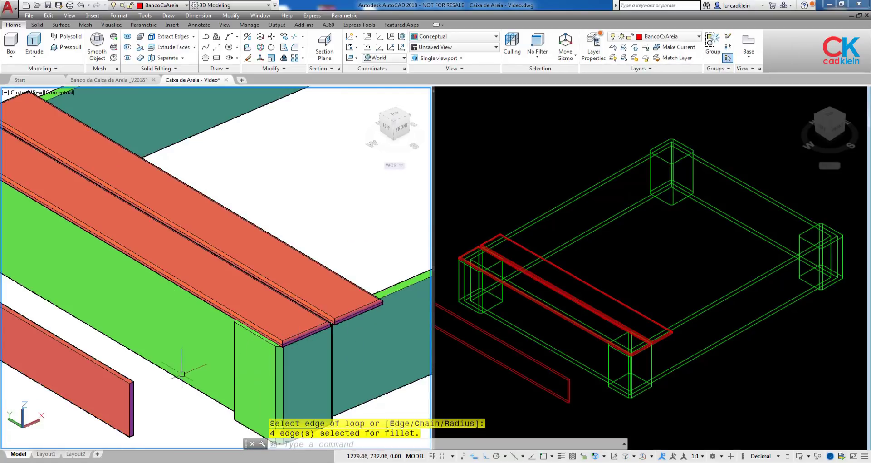
# Fillet the loose plank's edge loop at radius 5 and save the drawing.
pyautogui.moveTo(184, 372); pyautogui.dragTo(352, 309, button='middle')
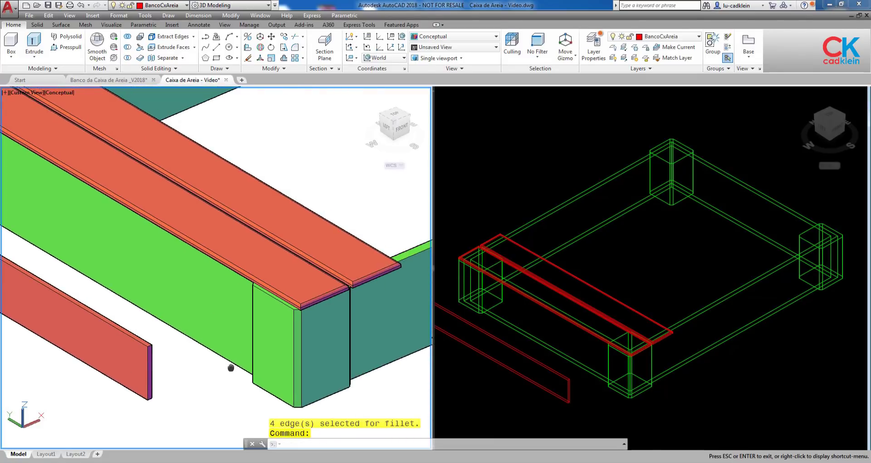
pyautogui.write('f')
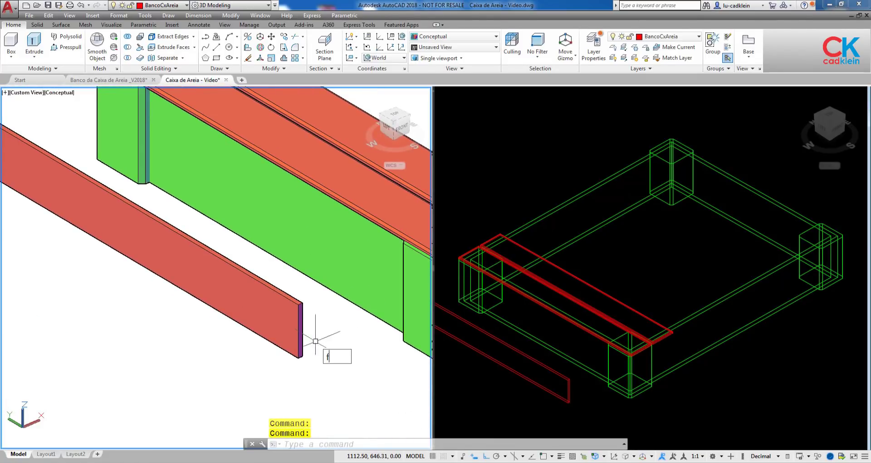
pyautogui.press('Return')
pyautogui.click(293, 302)
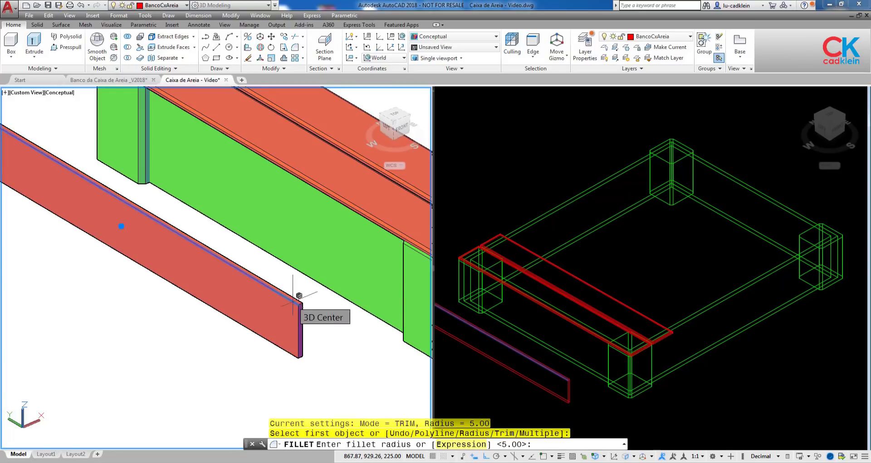
pyautogui.write('5')
pyautogui.press('Return')
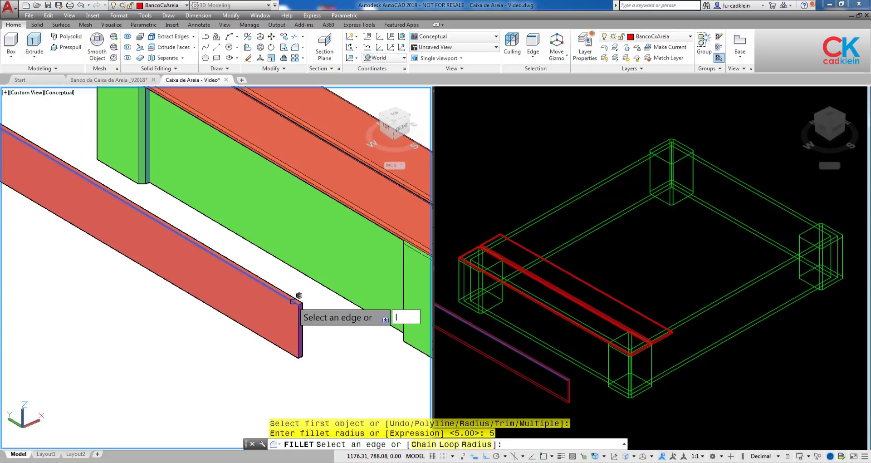
pyautogui.write('l')
pyautogui.press('Return')
pyautogui.click(293, 301)
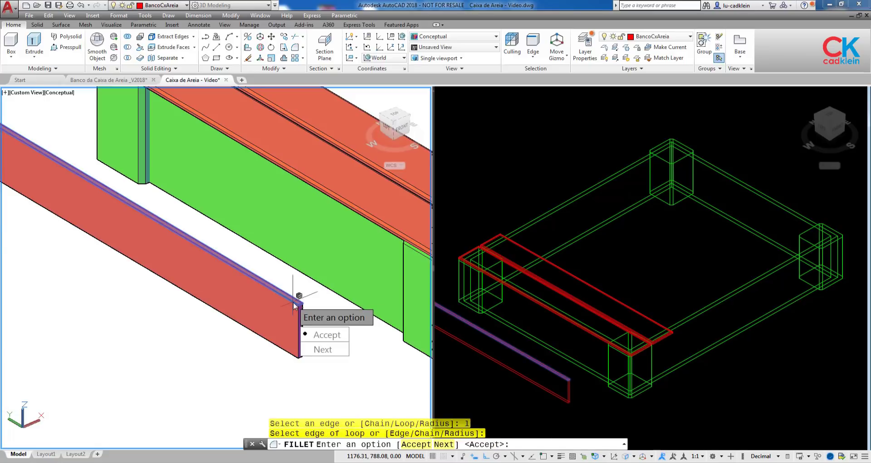
pyautogui.press('Down')
pyautogui.press('Return')
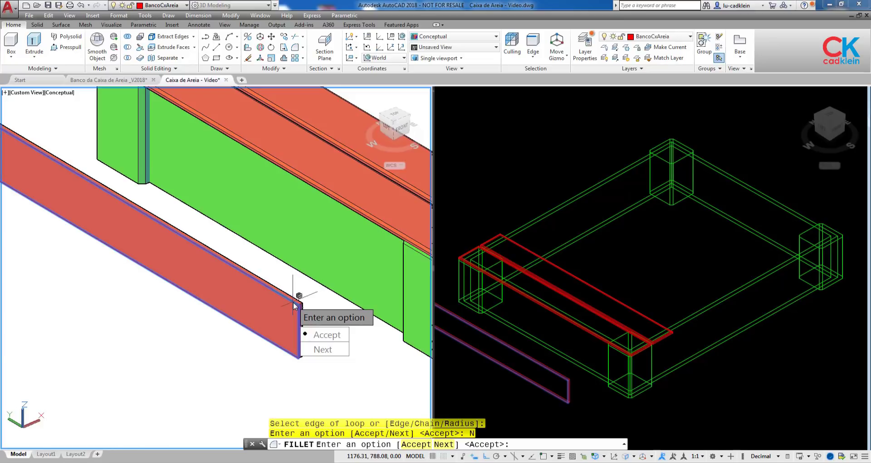
pyautogui.press('Return')
pyautogui.press('Return')
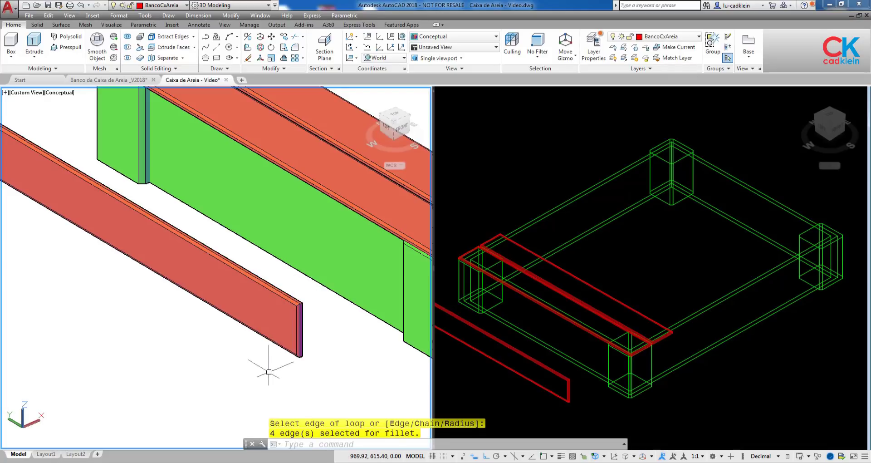
pyautogui.hotkey('ctrl', 's')
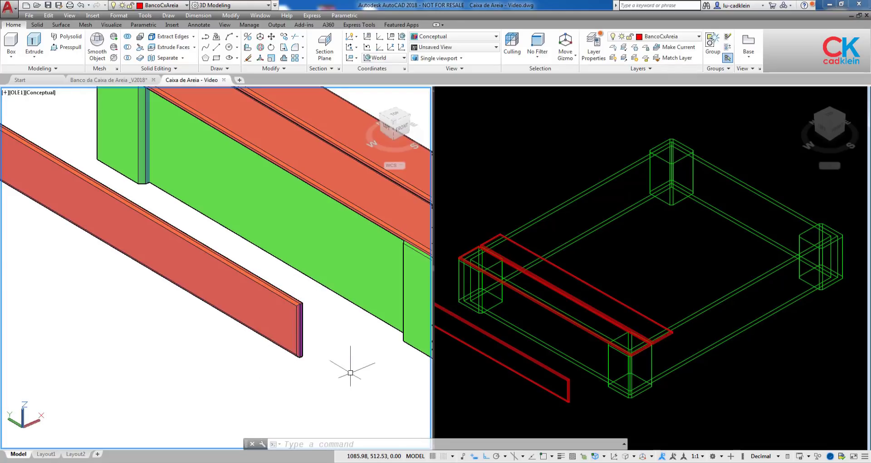
# Snap the loose red board's bottom corner onto the green frame's corner.
pyautogui.keyDown('shift'); pyautogui.moveTo(350, 372); pyautogui.dragTo(258, 361, button='middle'); pyautogui.keyUp('shift')
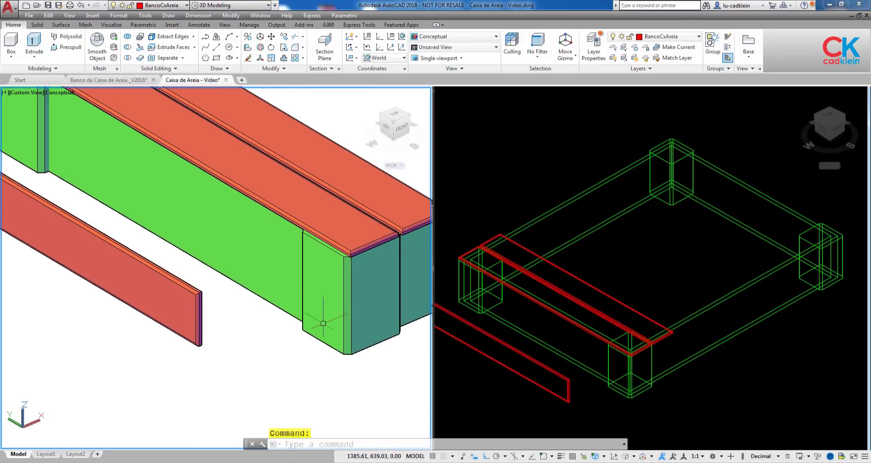
pyautogui.write('m')
pyautogui.press('Return')
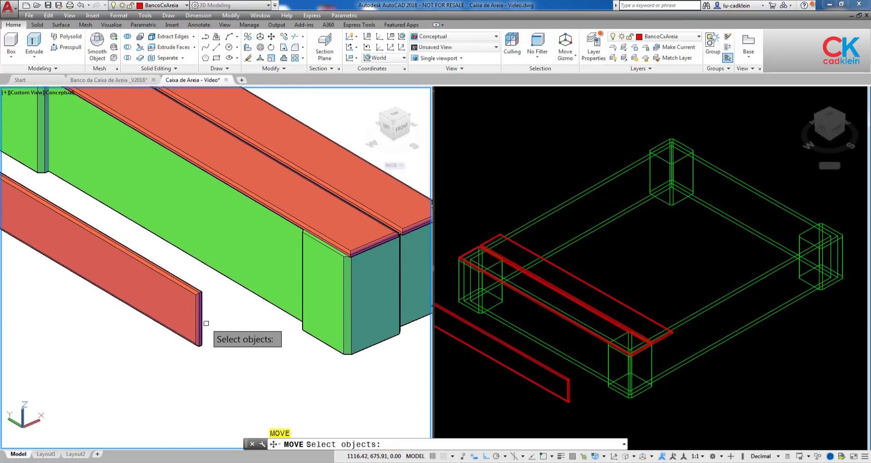
pyautogui.click(200, 326)
pyautogui.press('Return')
pyautogui.scroll(5, 209, 347)
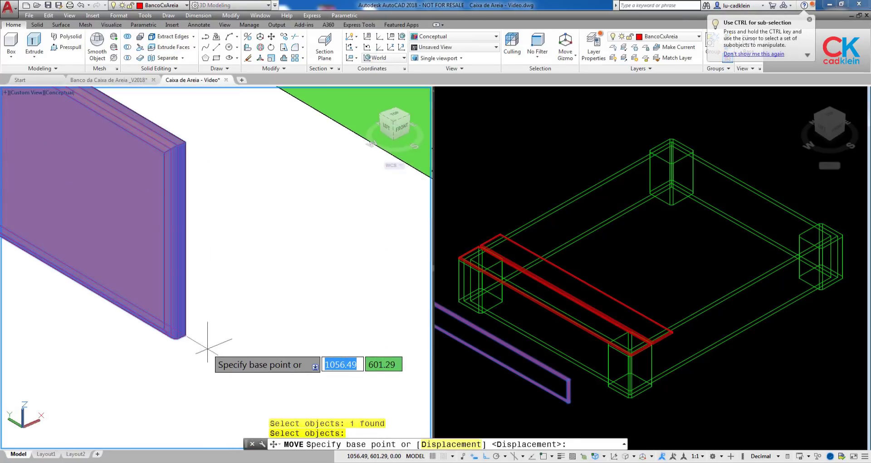
pyautogui.press('F3')
pyautogui.click(186, 335)
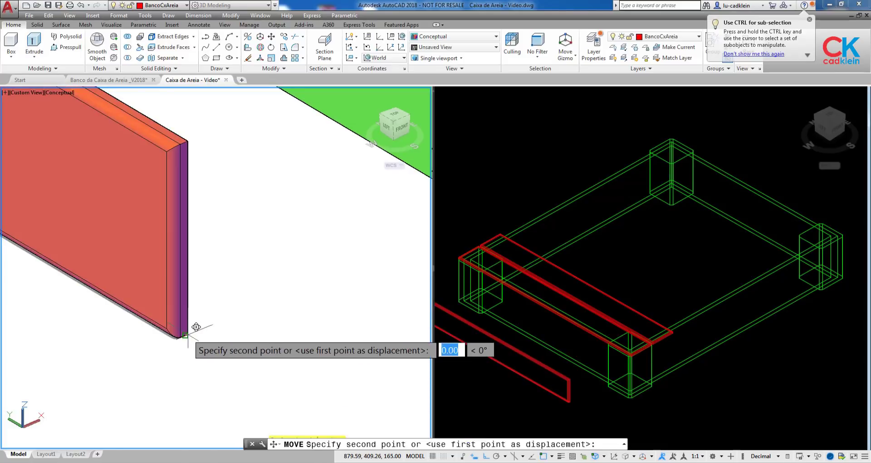
pyautogui.scroll(-3, 190, 334)
pyautogui.scroll(5, 333, 331)
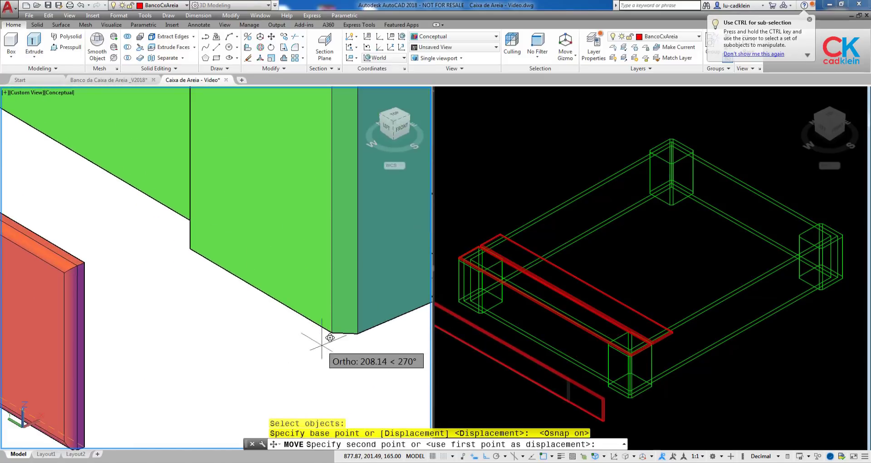
pyautogui.click(337, 328)
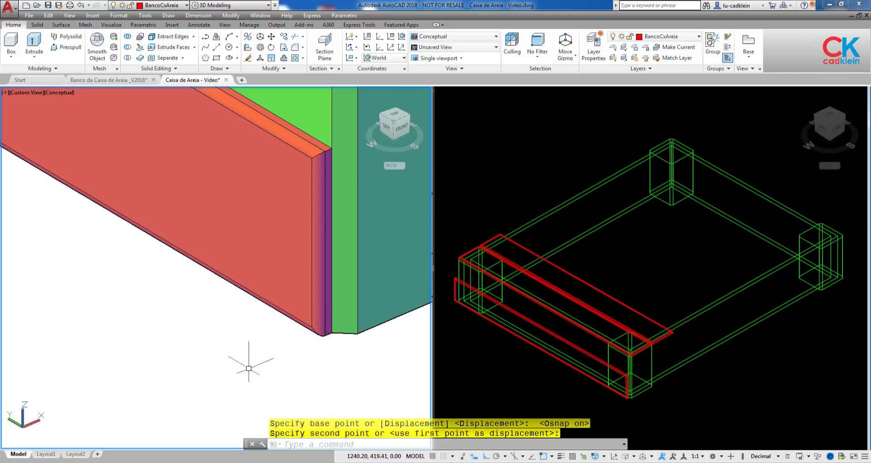
pyautogui.write('m')
# Shift the red board 10 units out from the frame.
pyautogui.press('Return')
pyautogui.click(253, 259)
pyautogui.press('Return')
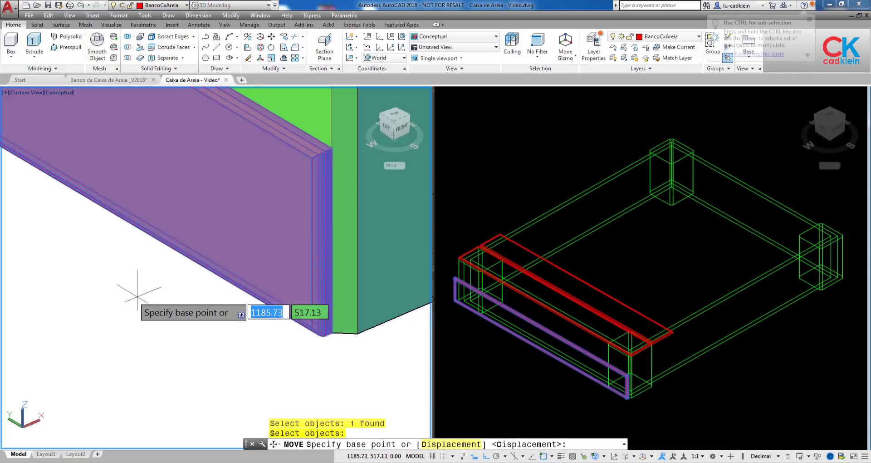
pyautogui.click(149, 296)
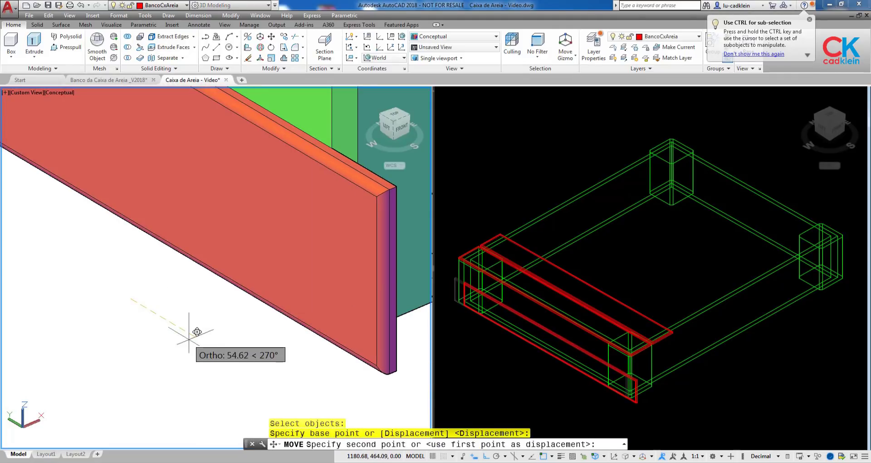
pyautogui.write('10')
pyautogui.press('Return')
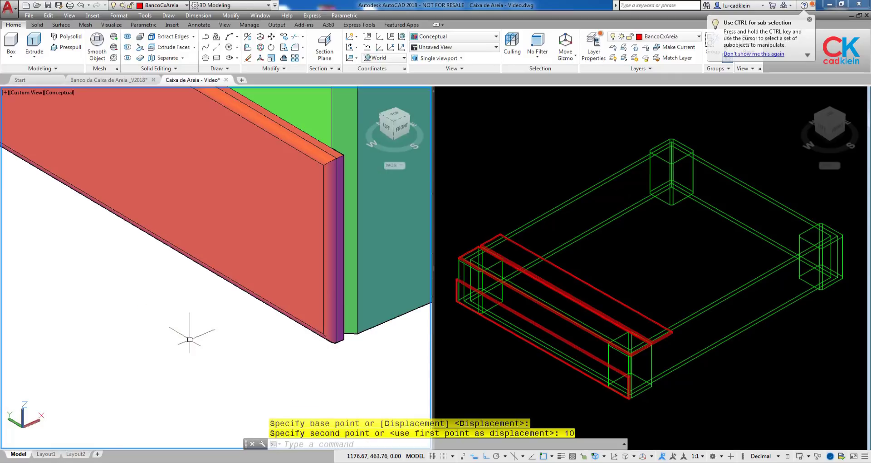
pyautogui.click(614, 246)
pyautogui.click(831, 121)
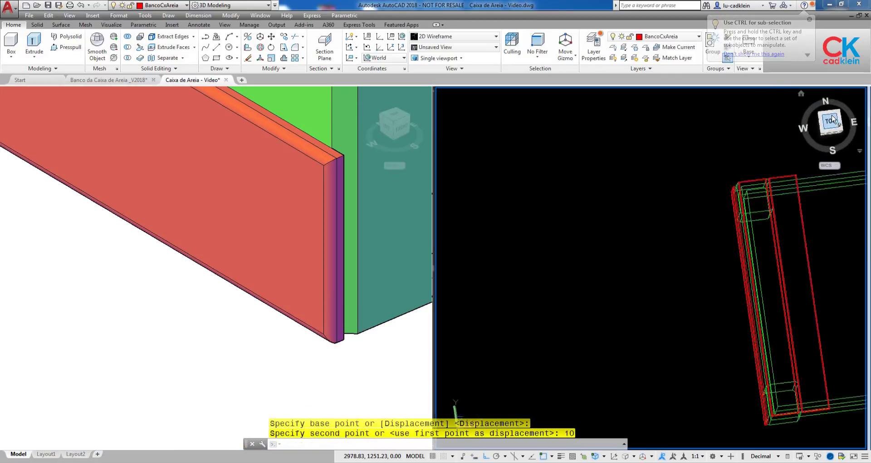
pyautogui.scroll(1, 784, 204)
pyautogui.scroll(1, 787, 247)
pyautogui.scroll(1, 777, 244)
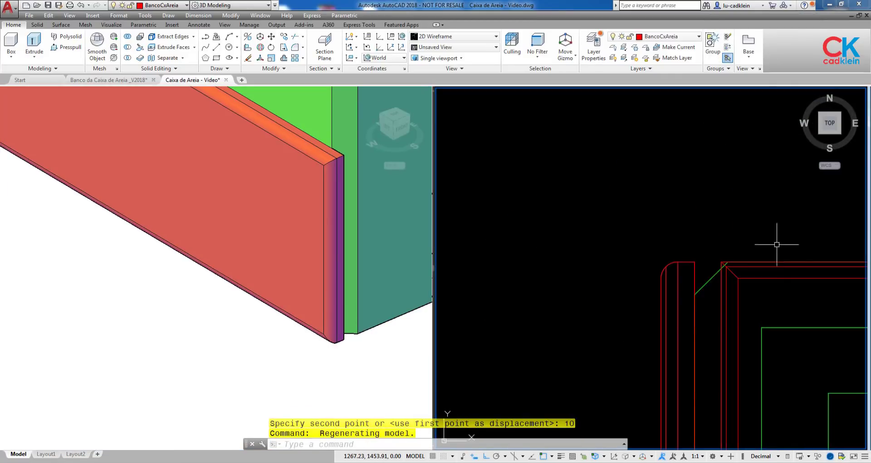
pyautogui.scroll(-1, 777, 244)
pyautogui.click(803, 93)
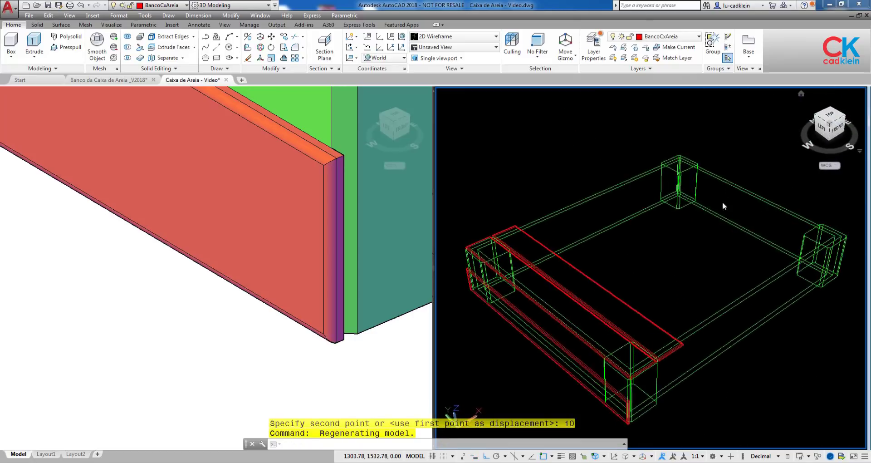
pyautogui.click(289, 378)
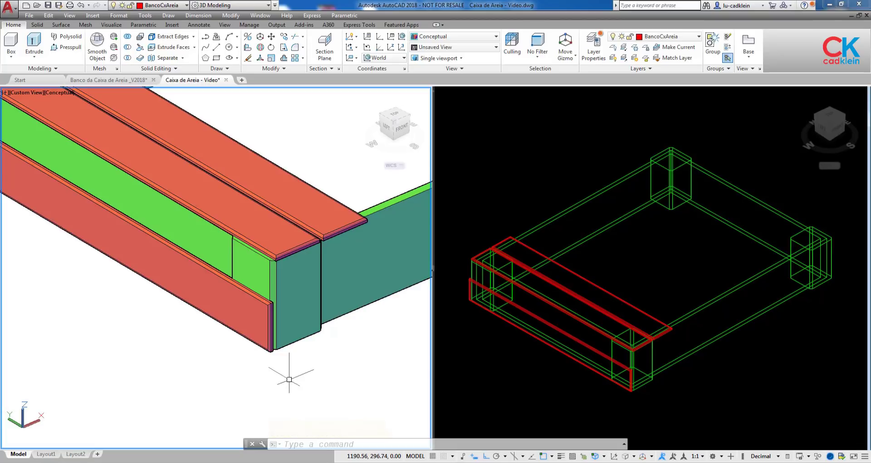
# Raise the front board 40 units along Z to sit below the seat.
pyautogui.write('m')
pyautogui.press('Return')
pyautogui.click(148, 264)
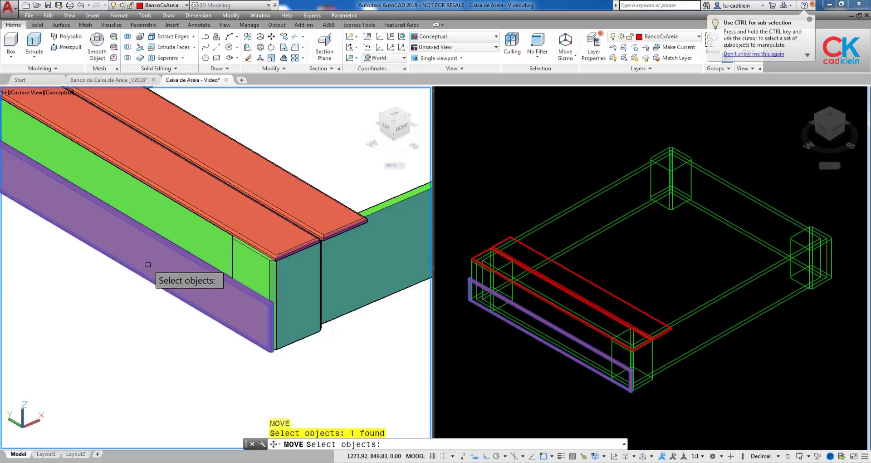
pyautogui.press('Return')
pyautogui.click(120, 391)
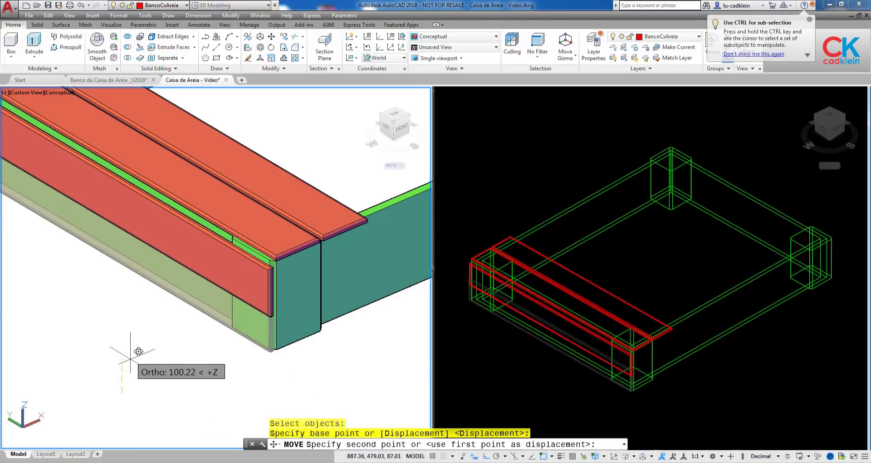
pyautogui.write('4')
pyautogui.click(163, 329)
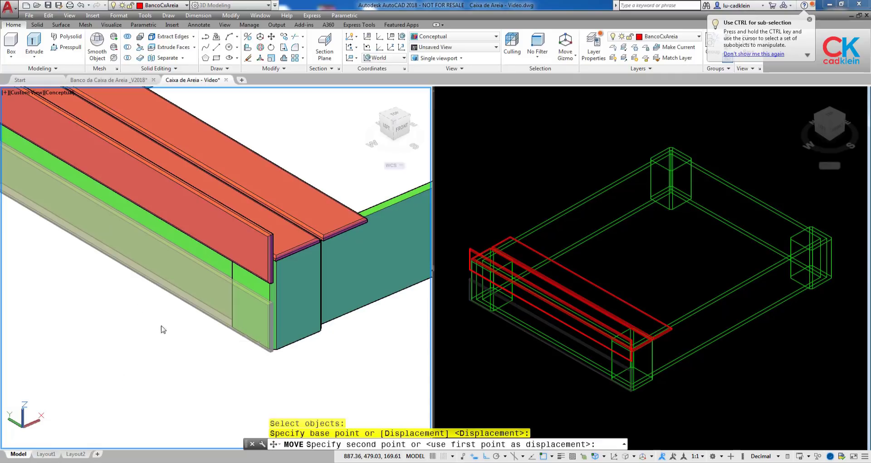
pyautogui.write('40')
pyautogui.press('Return')
pyautogui.scroll(-3, 191, 318)
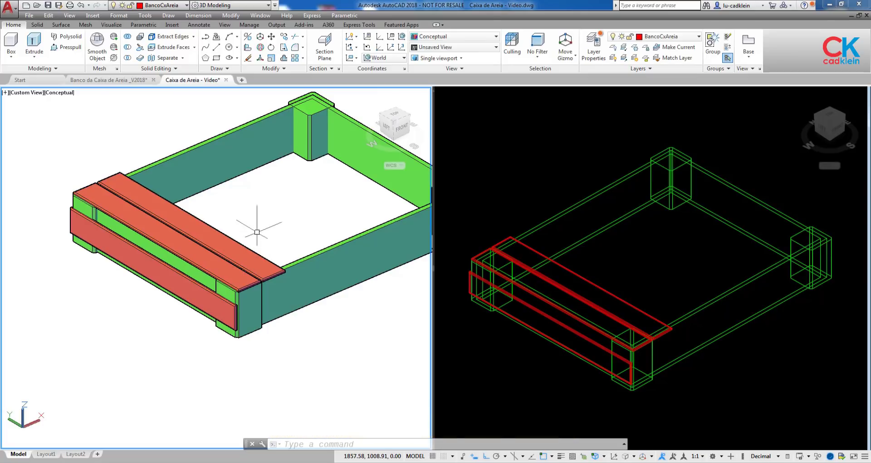
# Make Auxiliar the current layer and pan the wireframe viewport along the frame corner.
pyautogui.click(580, 391)
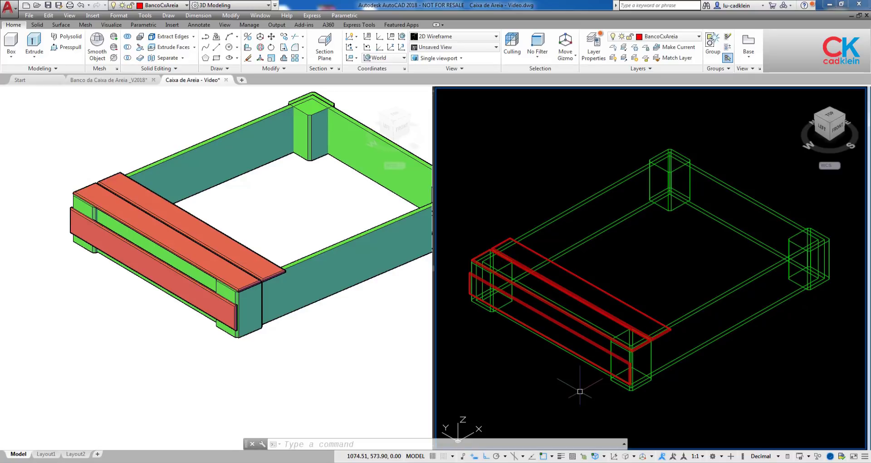
pyautogui.scroll(5, 661, 391)
pyautogui.click(667, 37)
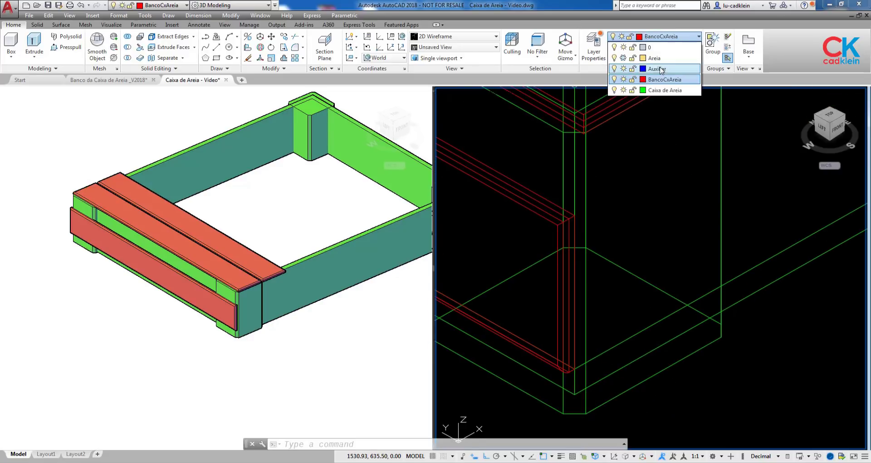
pyautogui.click(661, 69)
pyautogui.scroll(-2, 717, 290)
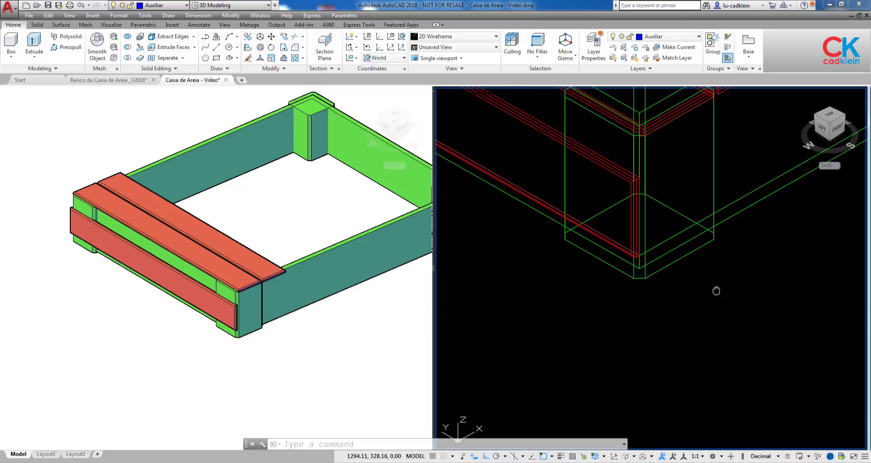
pyautogui.moveTo(717, 288); pyautogui.dragTo(694, 372, button='middle')
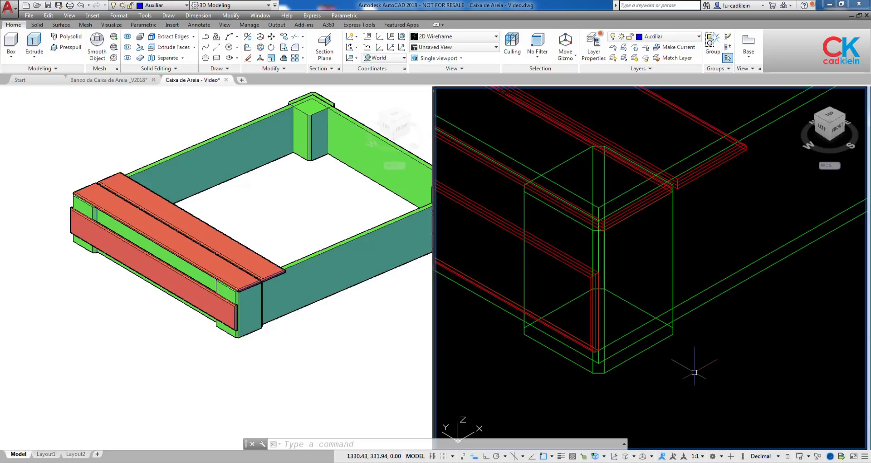
pyautogui.write('l')
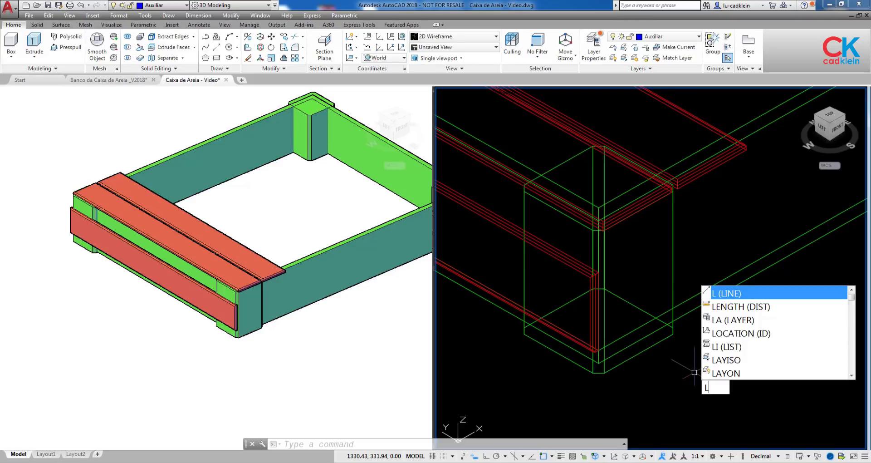
pyautogui.press('Return')
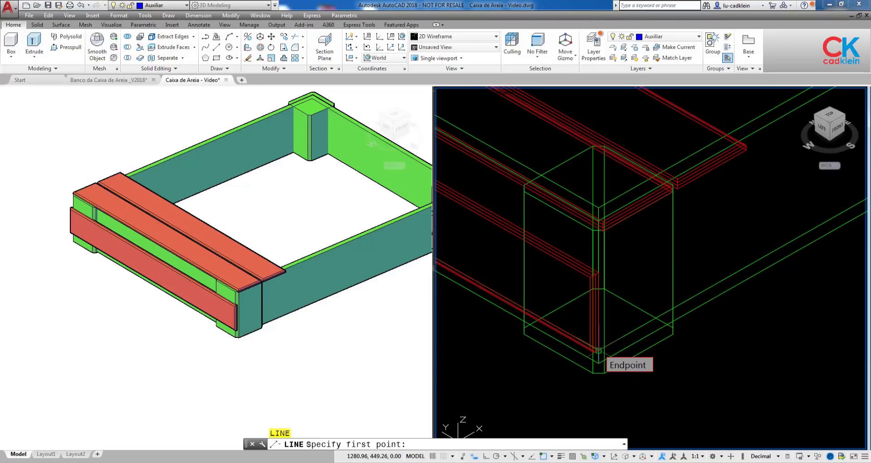
pyautogui.click(598, 351)
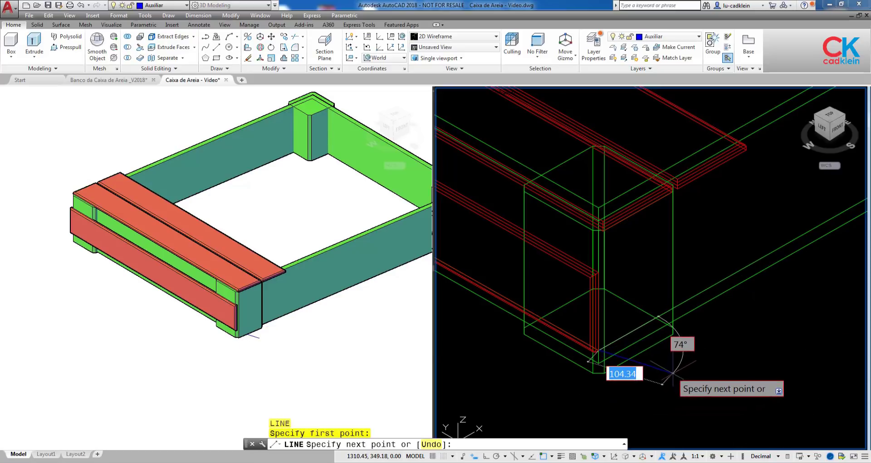
pyautogui.click(295, 361)
pyautogui.scroll(2, 240, 331)
pyautogui.scroll(2, 227, 335)
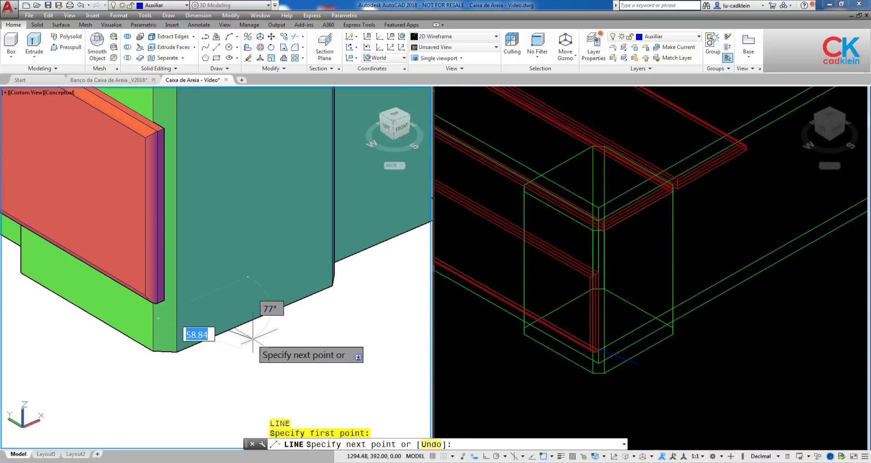
pyautogui.click(603, 377)
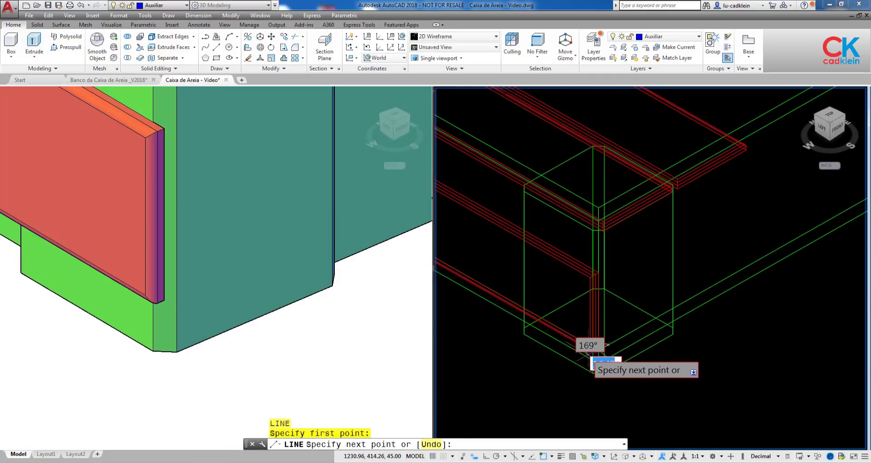
pyautogui.scroll(2, 589, 350)
pyautogui.scroll(2, 703, 317)
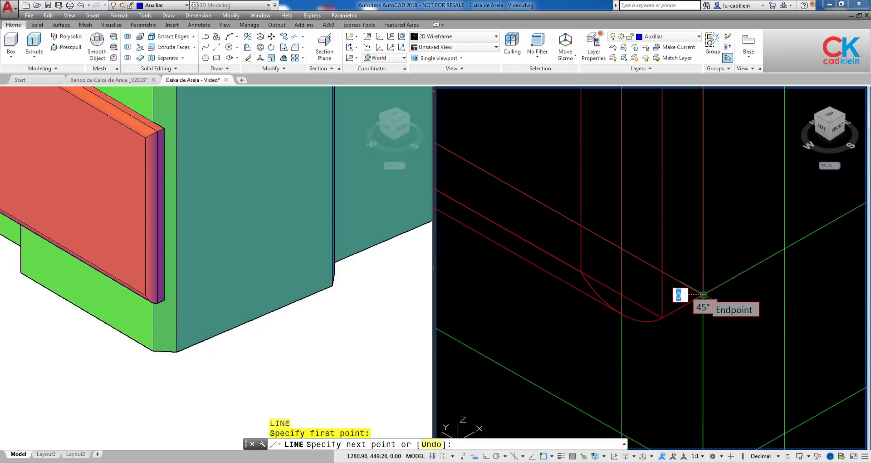
pyautogui.scroll(-2, 690, 329)
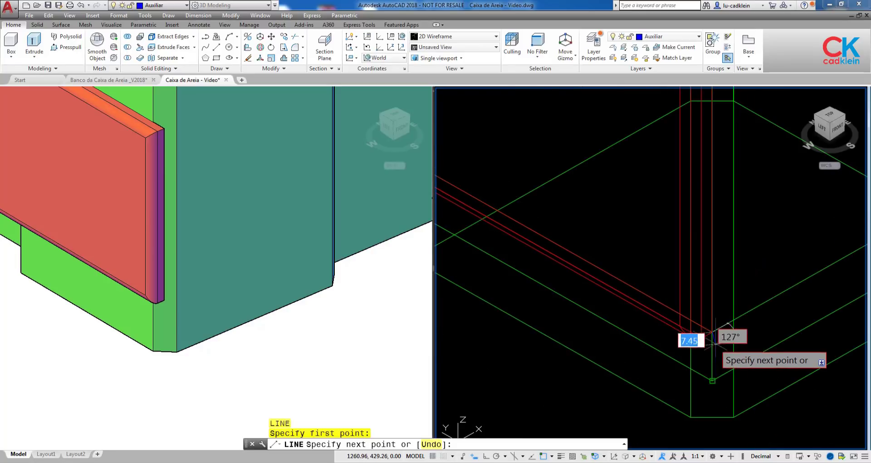
pyautogui.scroll(-1, 714, 336)
pyautogui.click(350, 370)
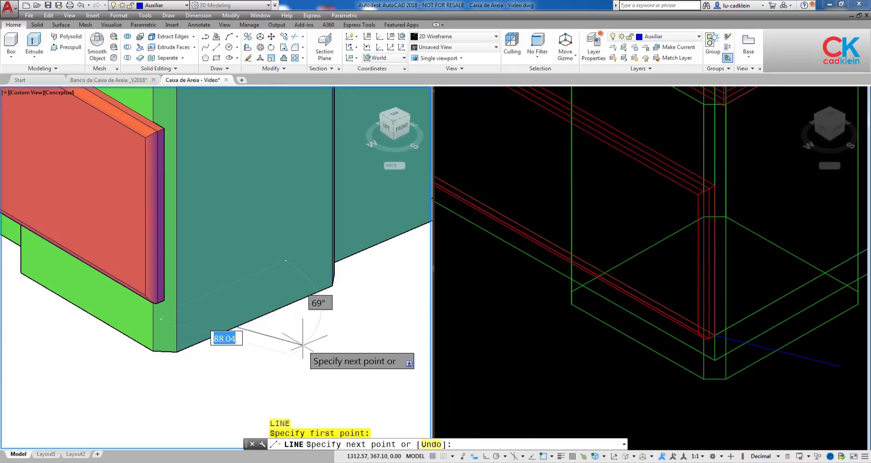
pyautogui.scroll(-4, 263, 317)
pyautogui.keyDown('shift'); pyautogui.moveTo(306, 218); pyautogui.dragTo(59, 214, button='middle'); pyautogui.keyUp('shift')
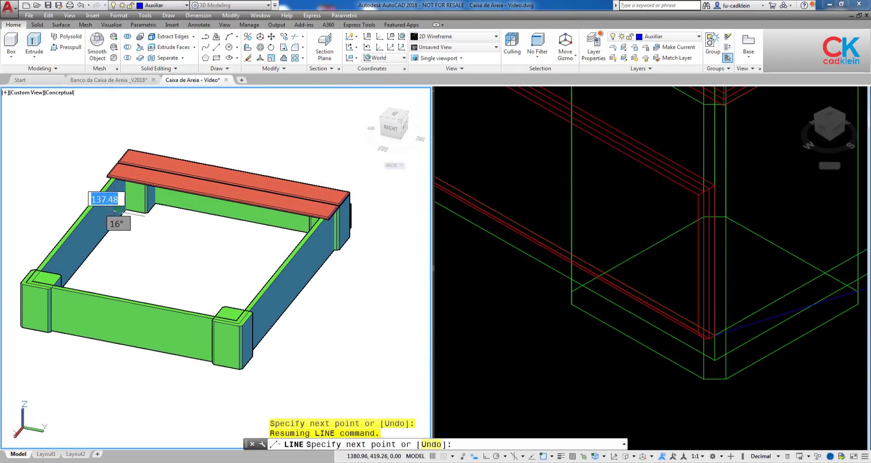
pyautogui.moveTo(131, 217)
pyautogui.keyDown('shift'); pyautogui.mouseDown(button='middle')
pyautogui.moveTo(348, 232)
pyautogui.moveTo(353, 247)
pyautogui.mouseUp(button='middle'); pyautogui.keyUp('shift')
pyautogui.scroll(-2, 694, 338)
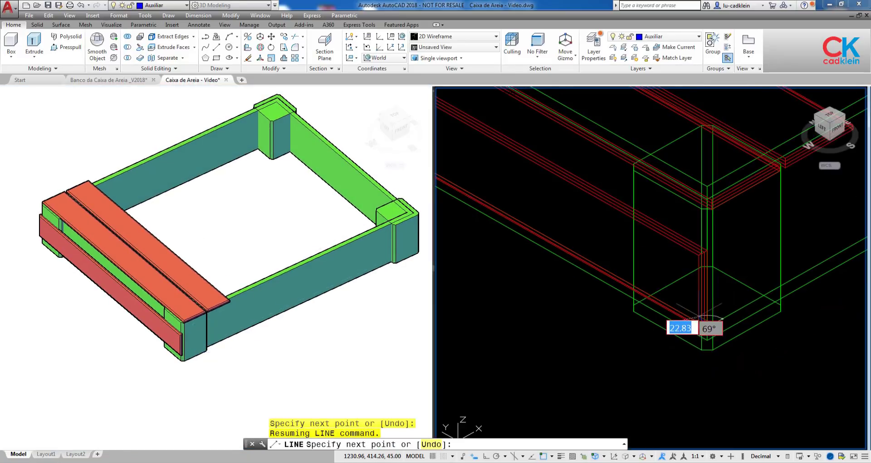
pyautogui.moveTo(701, 327)
pyautogui.keyDown('shift'); pyautogui.mouseDown(button='middle')
pyautogui.moveTo(726, 296)
pyautogui.moveTo(601, 309)
pyautogui.mouseUp(button='middle'); pyautogui.keyUp('shift')
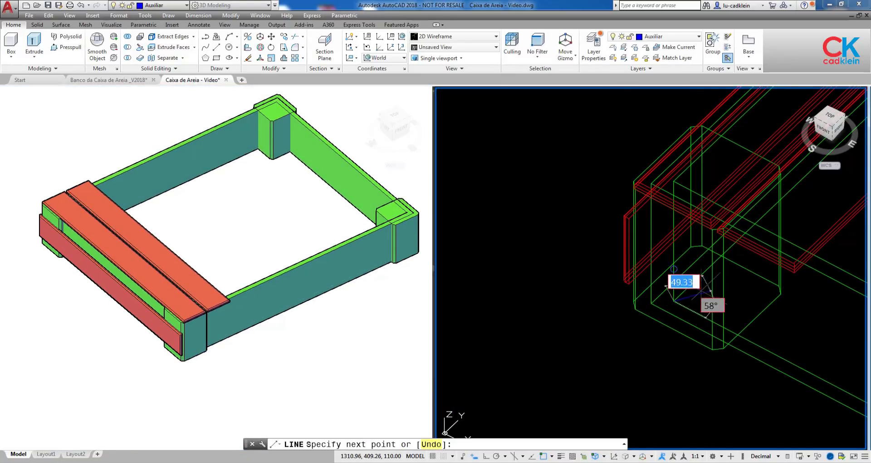
pyautogui.scroll(3, 692, 294)
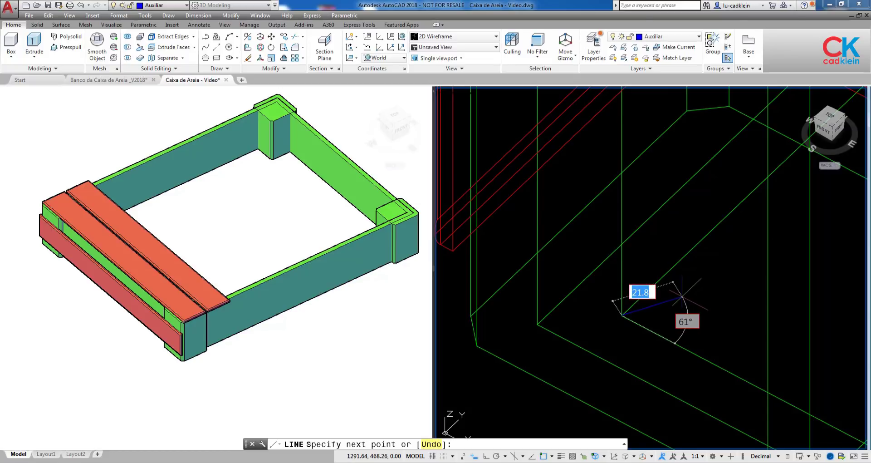
pyautogui.scroll(-2, 682, 297)
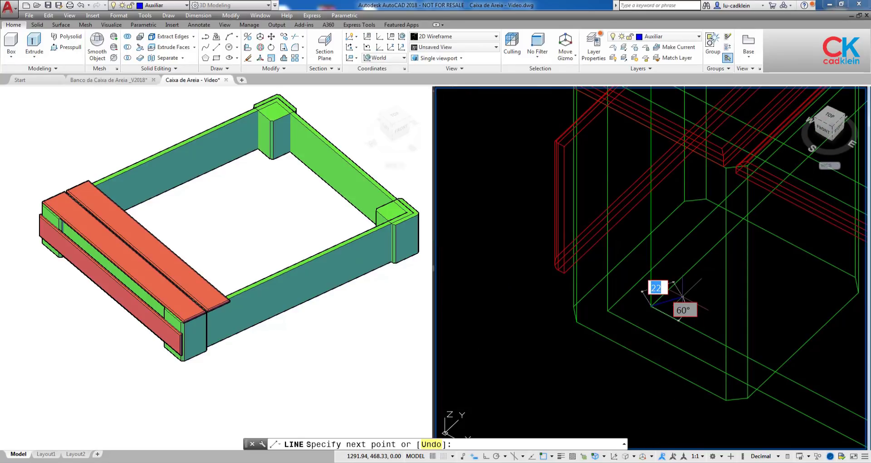
pyautogui.moveTo(681, 296)
pyautogui.keyDown('shift'); pyautogui.mouseDown(button='middle')
pyautogui.moveTo(751, 350)
pyautogui.moveTo(641, 302)
pyautogui.mouseUp(button='middle'); pyautogui.keyUp('shift')
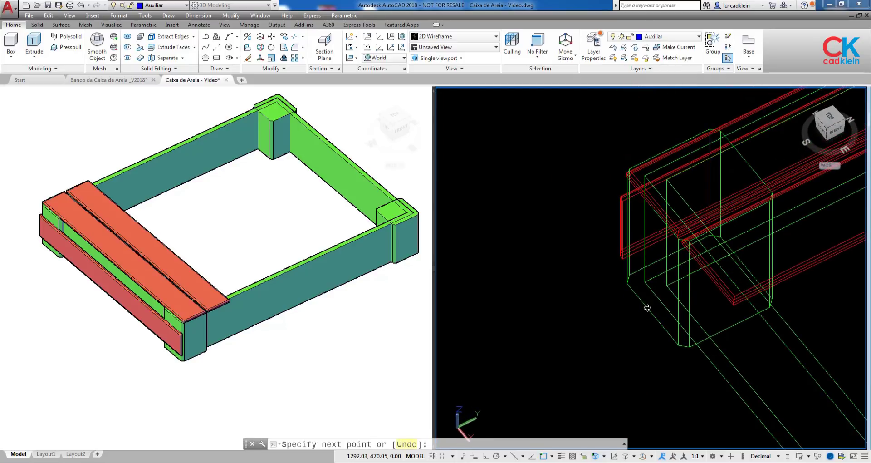
pyautogui.press('Escape')
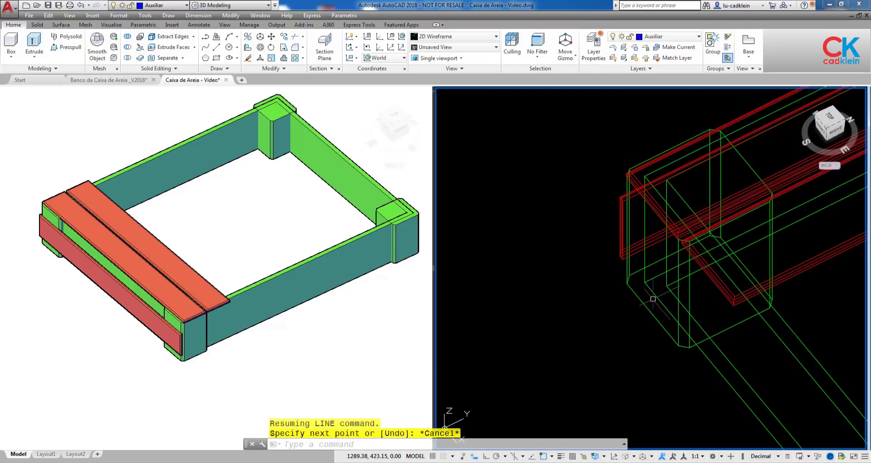
# Switch off the Caixa de Areia layer and zoom the wireframe view onto the bench board ends.
pyautogui.click(802, 94)
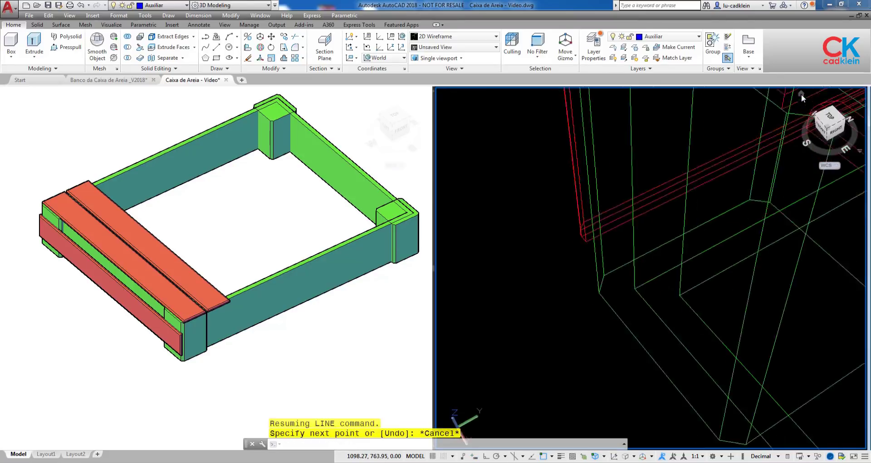
pyautogui.click(667, 40)
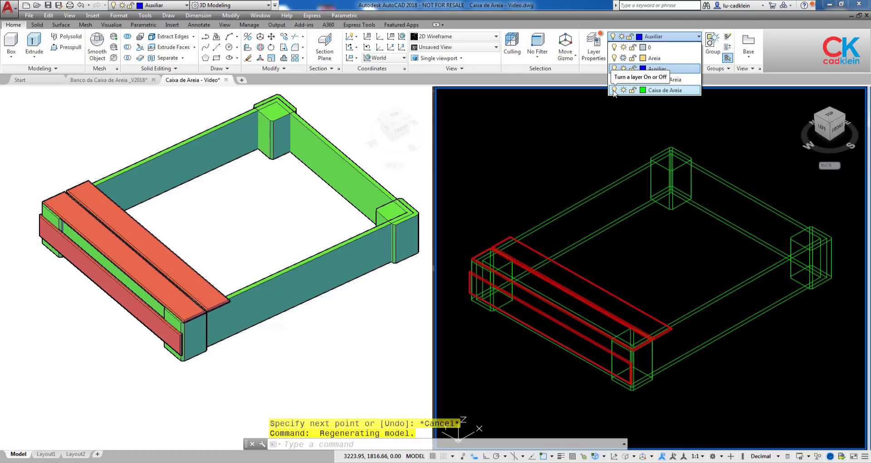
pyautogui.click(614, 90)
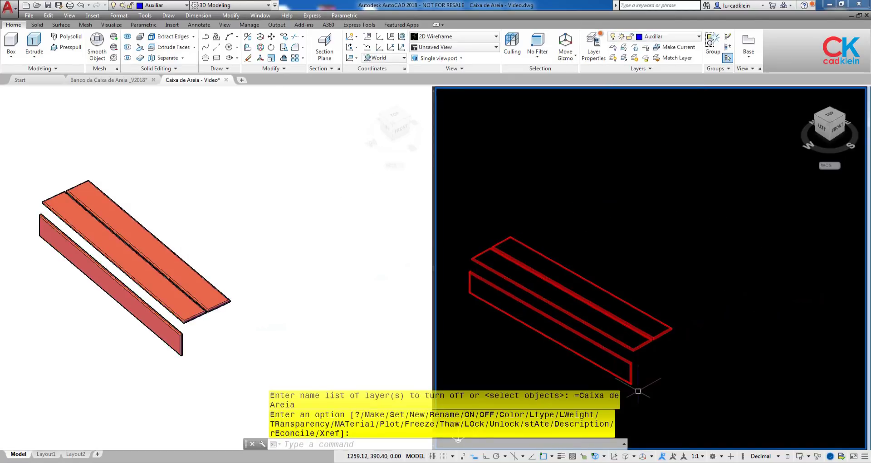
pyautogui.scroll(2, 646, 382)
pyautogui.scroll(2, 632, 369)
pyautogui.moveTo(632, 370); pyautogui.dragTo(641, 274, button='middle')
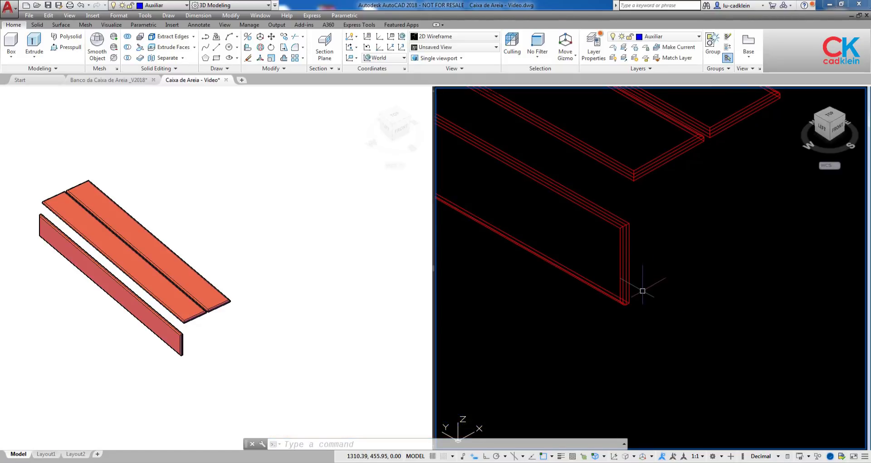
# With Ortho on, draw a line from the board's lower corner: 20 units, then 450 units vertically.
pyautogui.write('l')
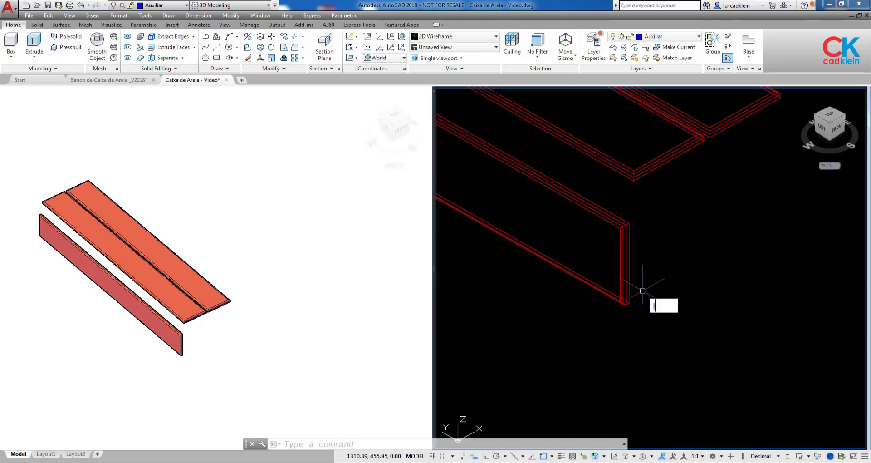
pyautogui.press('Return')
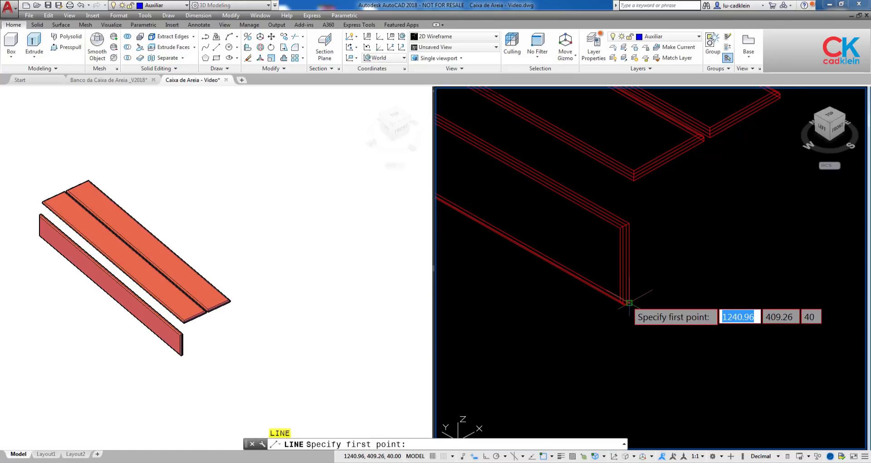
pyautogui.click(627, 303)
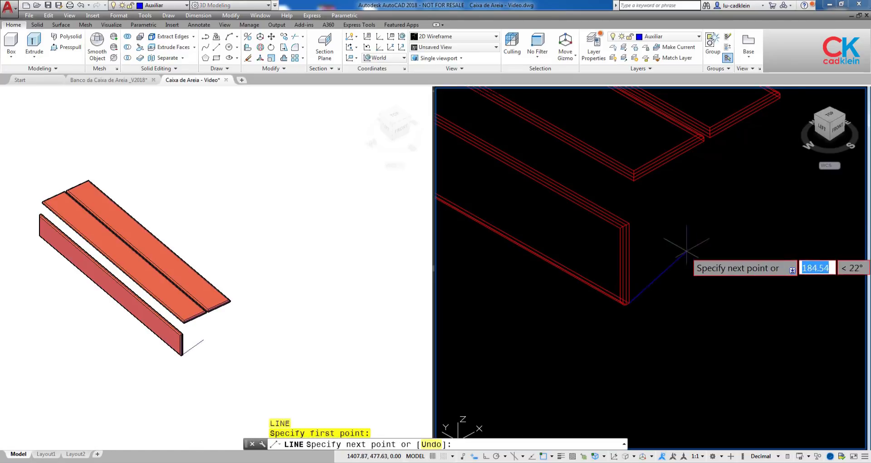
pyautogui.press('F8')
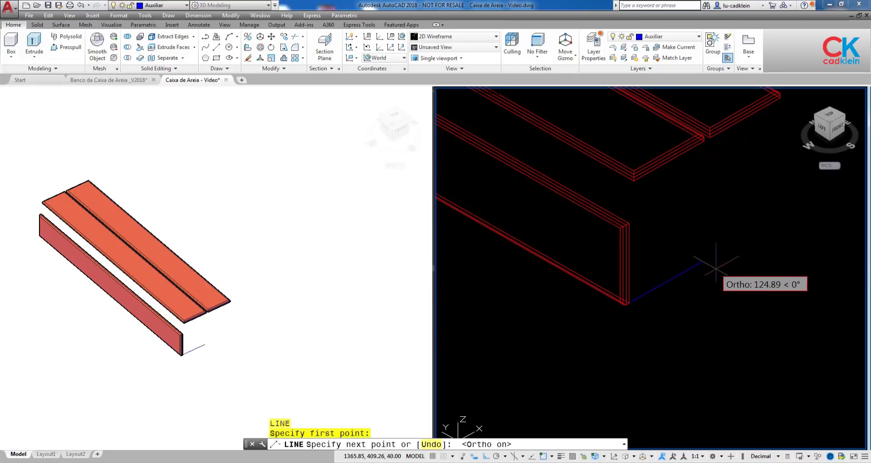
pyautogui.write('20')
pyautogui.press('Return')
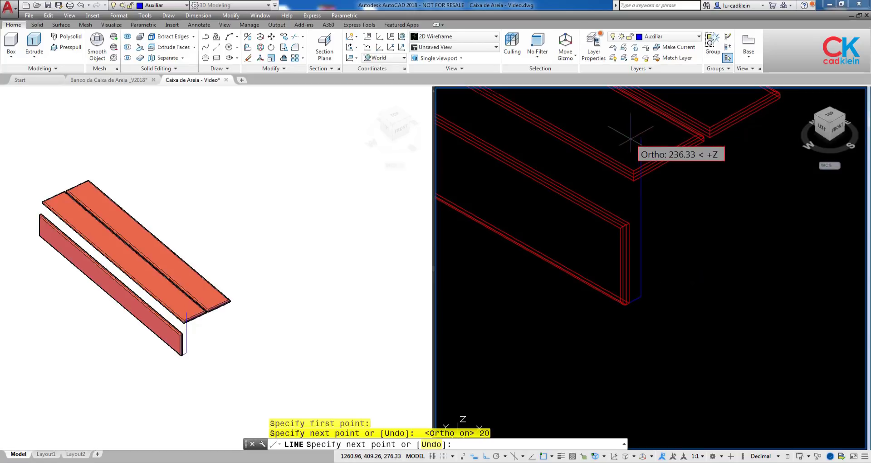
pyautogui.write('450')
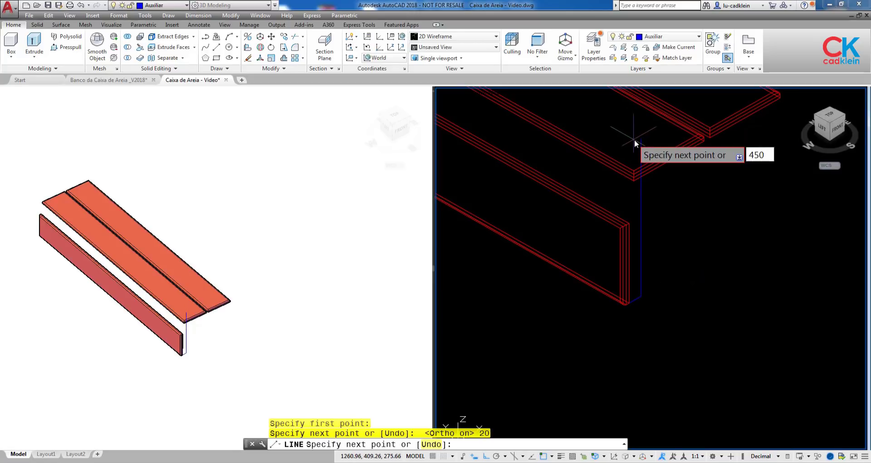
pyautogui.press('Return')
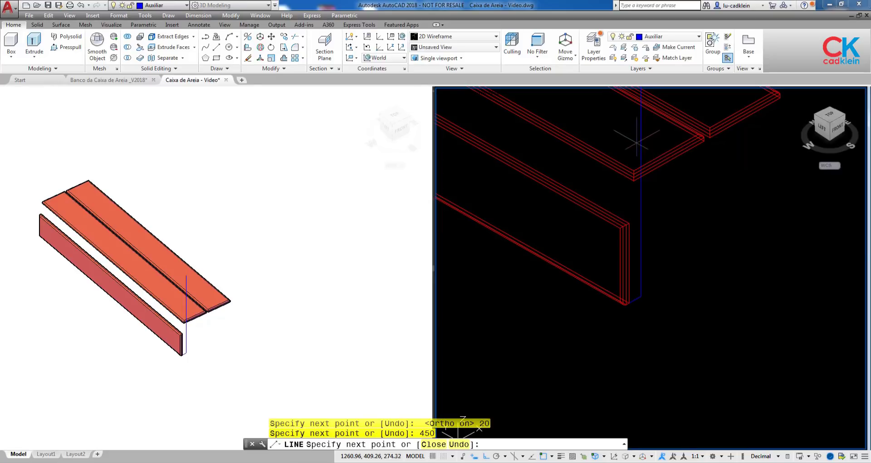
pyautogui.press('Return')
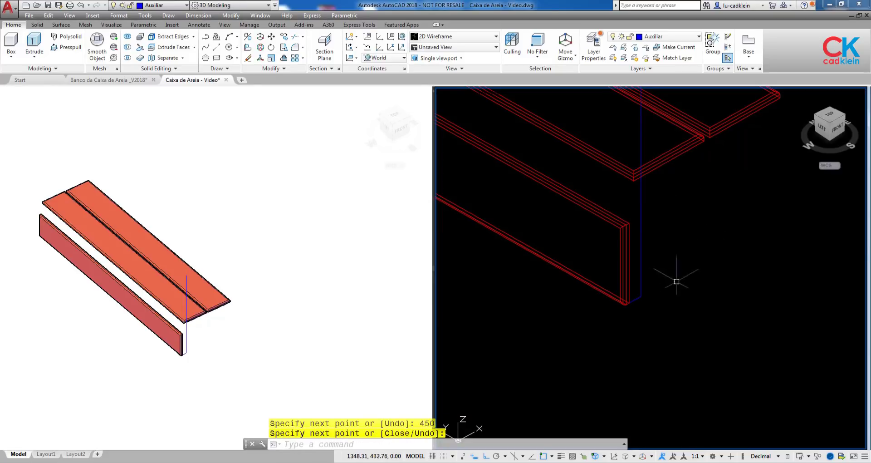
# Adjust both viewports, then select the new vertical guide line to check it.
pyautogui.moveTo(681, 252); pyautogui.dragTo(677, 251, button='middle')
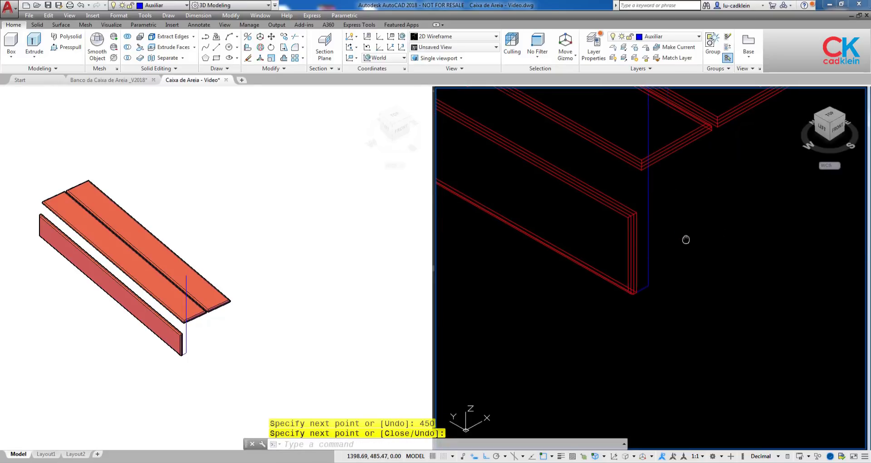
pyautogui.click(224, 365)
pyautogui.scroll(-2, 236, 318)
pyautogui.scroll(5, 222, 322)
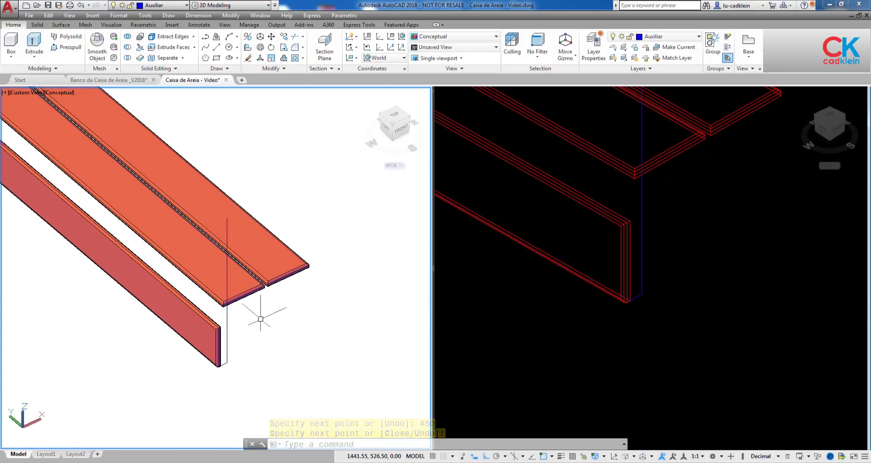
pyautogui.moveTo(277, 288); pyautogui.dragTo(282, 286, button='middle')
pyautogui.press('Return')
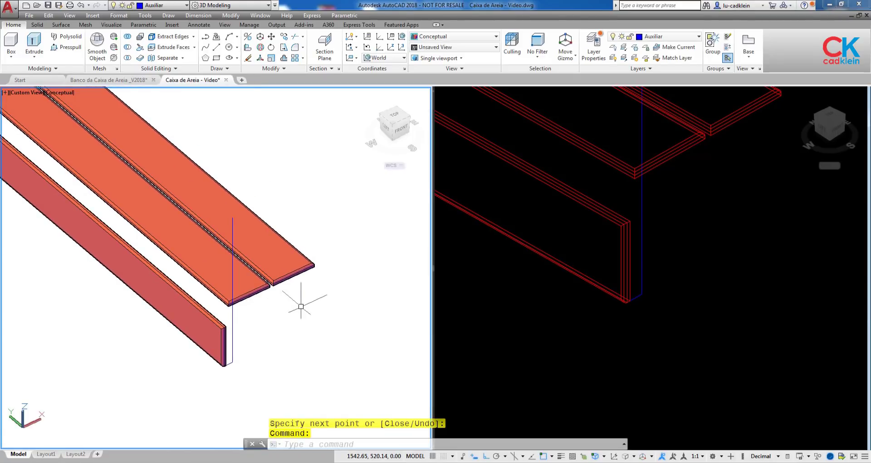
pyautogui.click(558, 305)
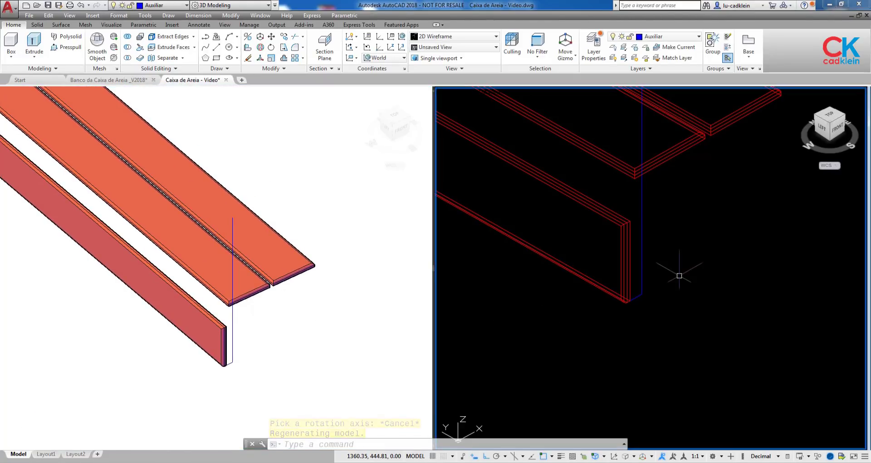
pyautogui.click(642, 194)
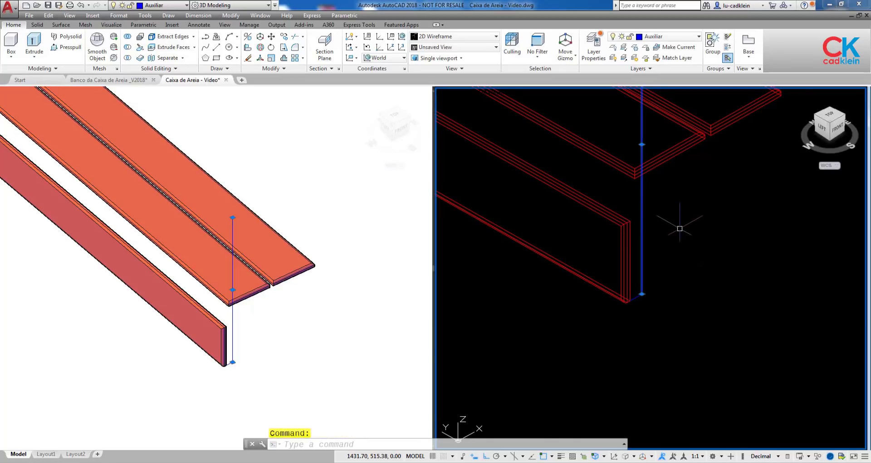
# 3D Rotate the guide line 4° about its bottom endpoint on the chosen axis.
pyautogui.press('Escape')
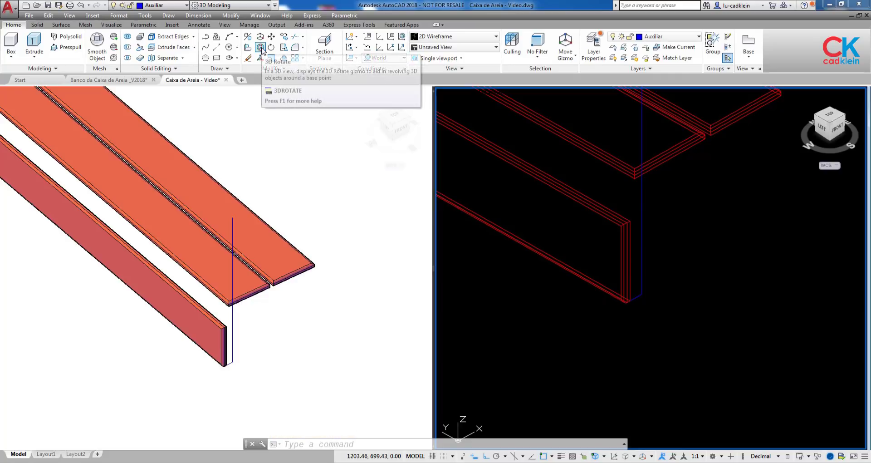
pyautogui.click(261, 48)
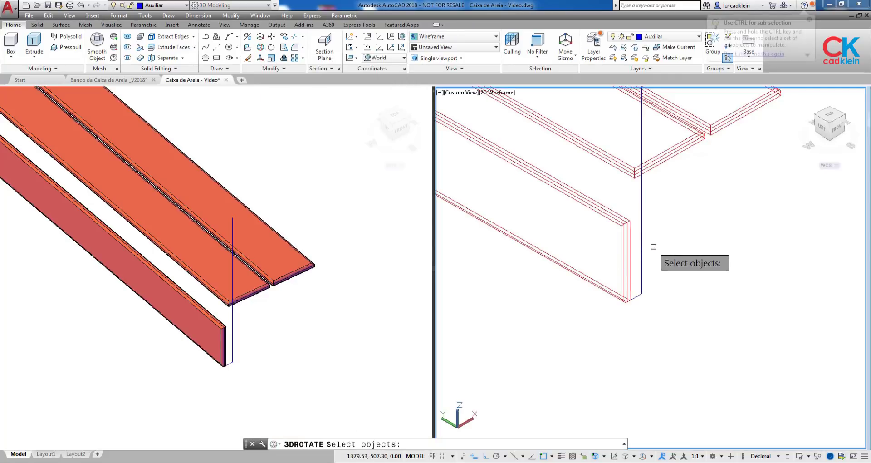
pyautogui.click(642, 243)
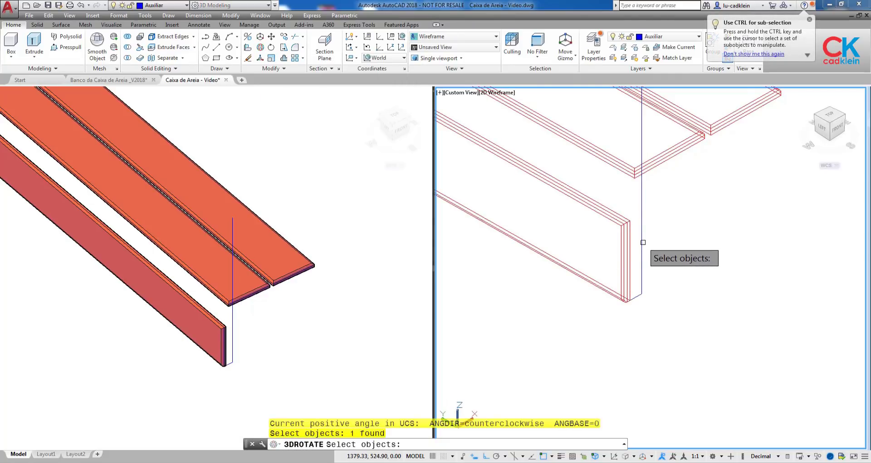
pyautogui.press('Return')
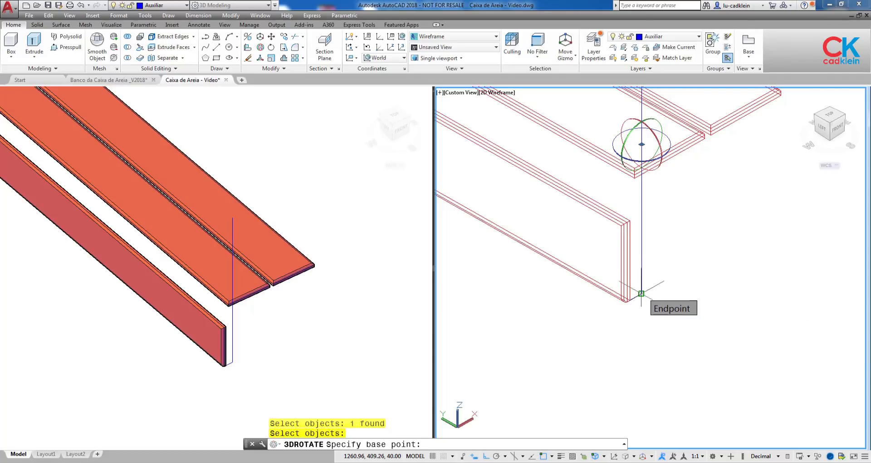
pyautogui.click(641, 293)
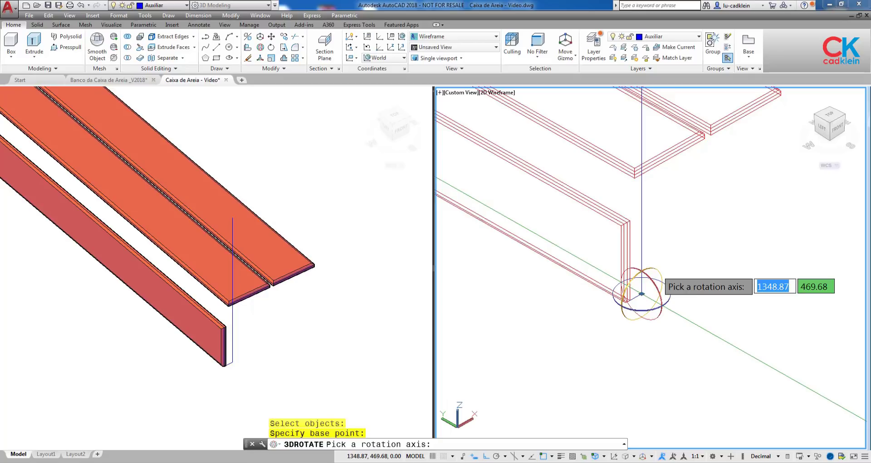
pyautogui.click(658, 271)
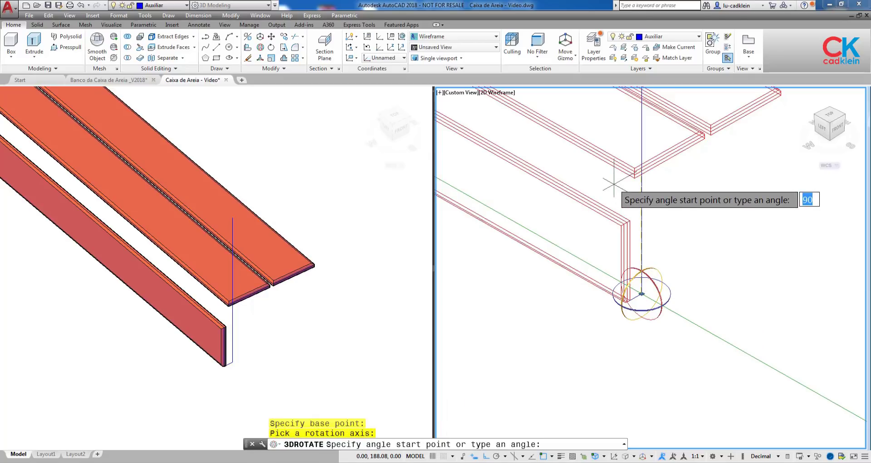
pyautogui.write('4')
pyautogui.press('Return')
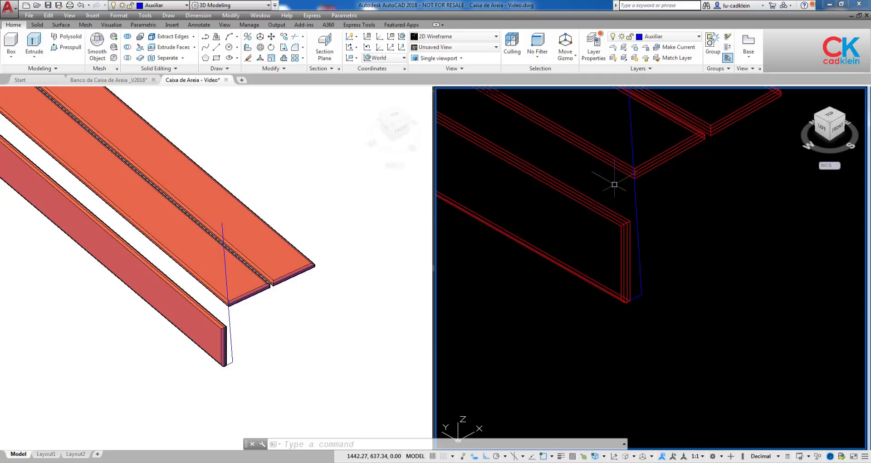
# Undo back to the bench layer, then draw a 10 × 120 × 450 box below the bench end.
pyautogui.hotkey('ctrl', 'z')
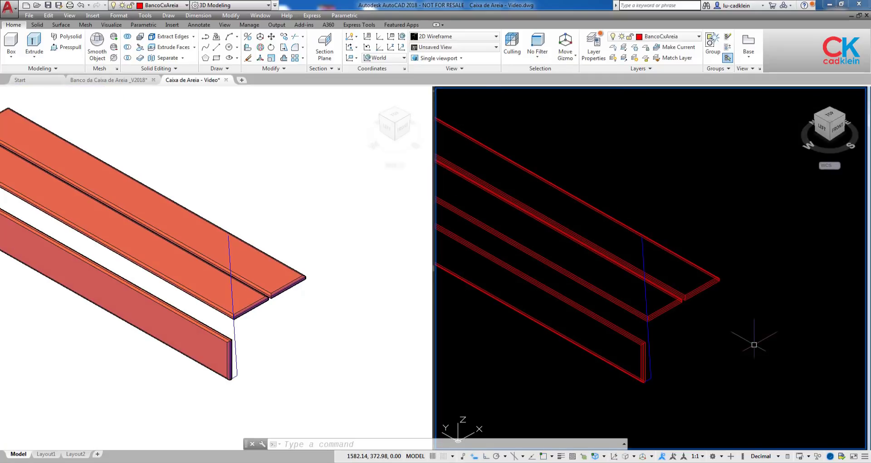
pyautogui.moveTo(754, 345); pyautogui.dragTo(696, 326, button='middle')
pyautogui.click(12, 43)
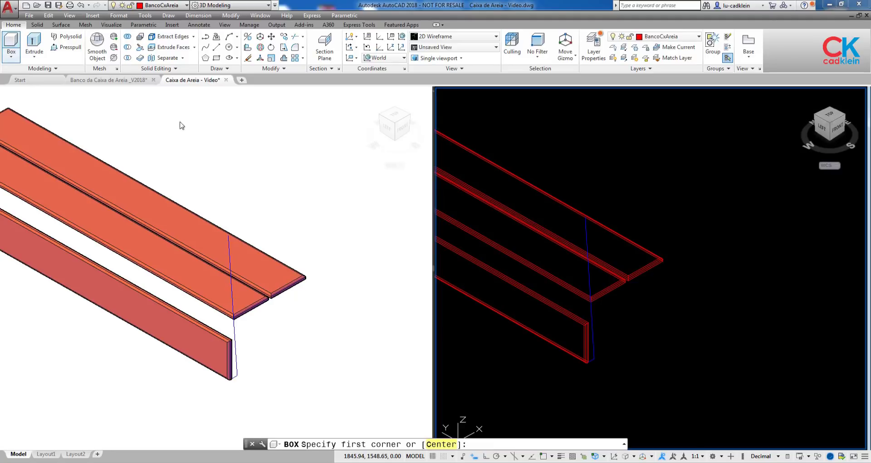
pyautogui.click(659, 369)
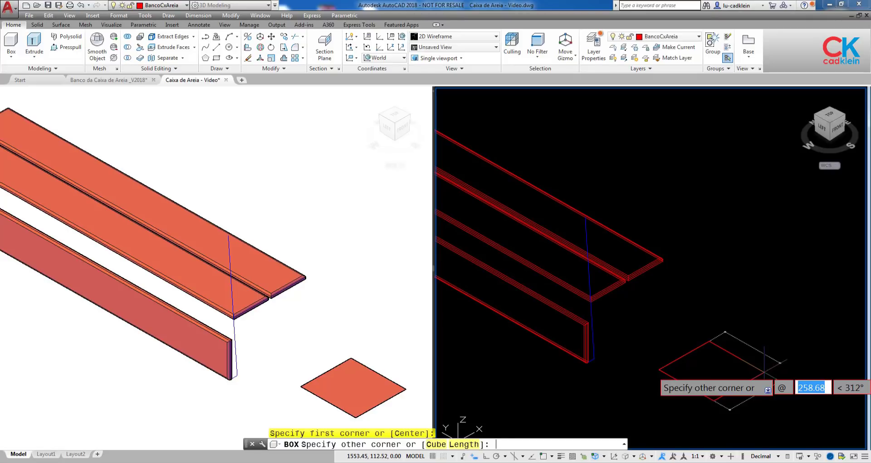
pyautogui.write('10')
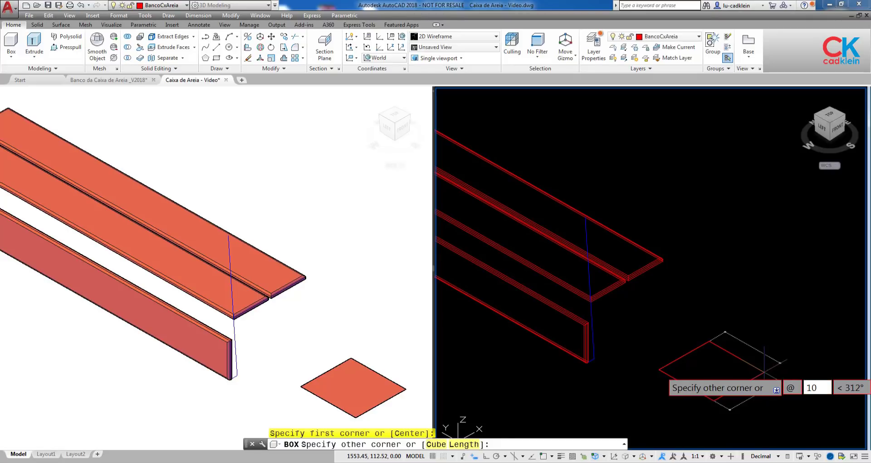
pyautogui.press('Tab')
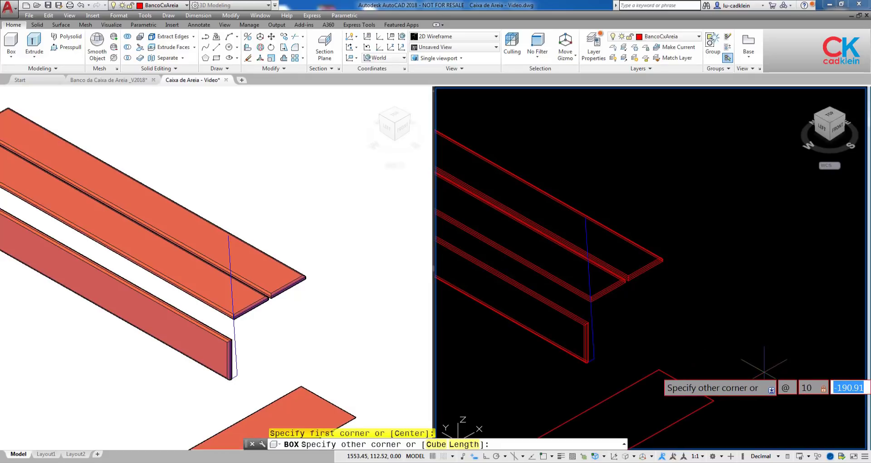
pyautogui.write('120')
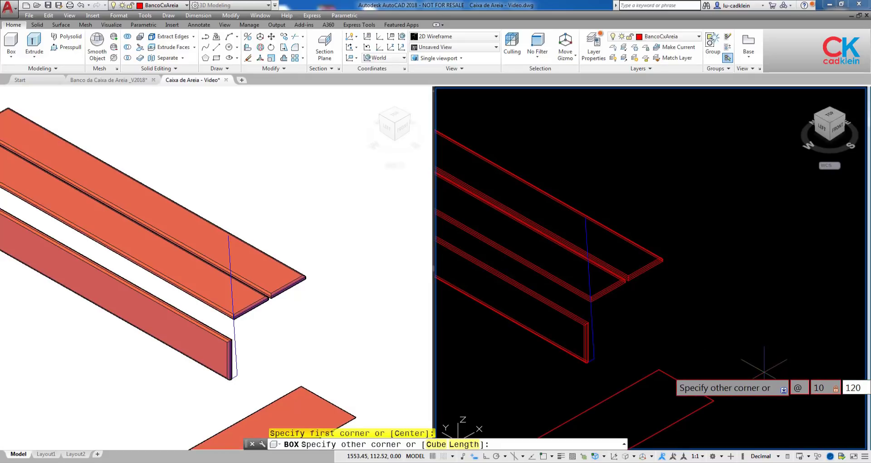
pyautogui.press('Tab')
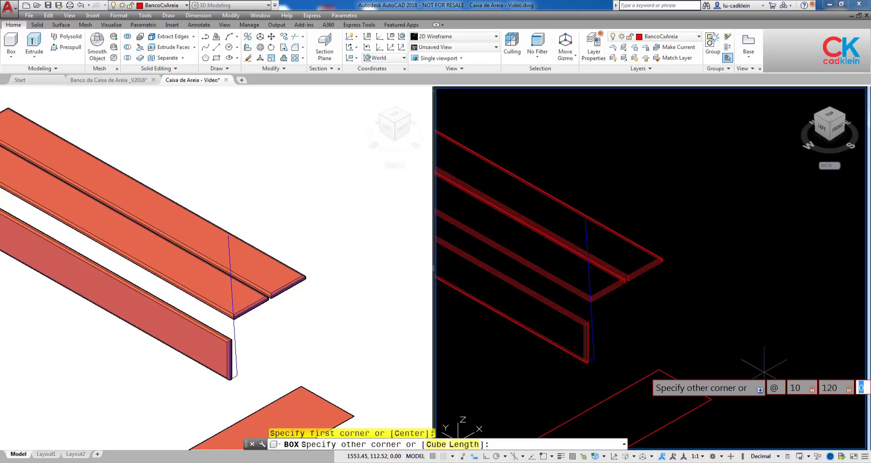
pyautogui.write('450')
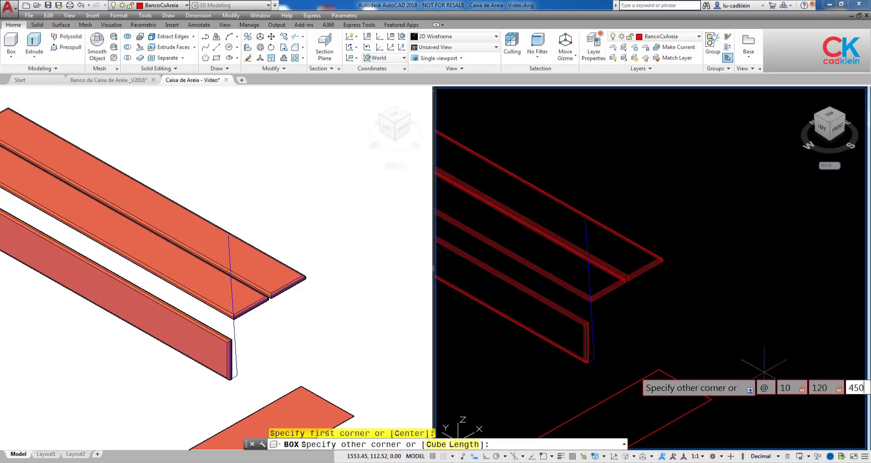
pyautogui.press('Return')
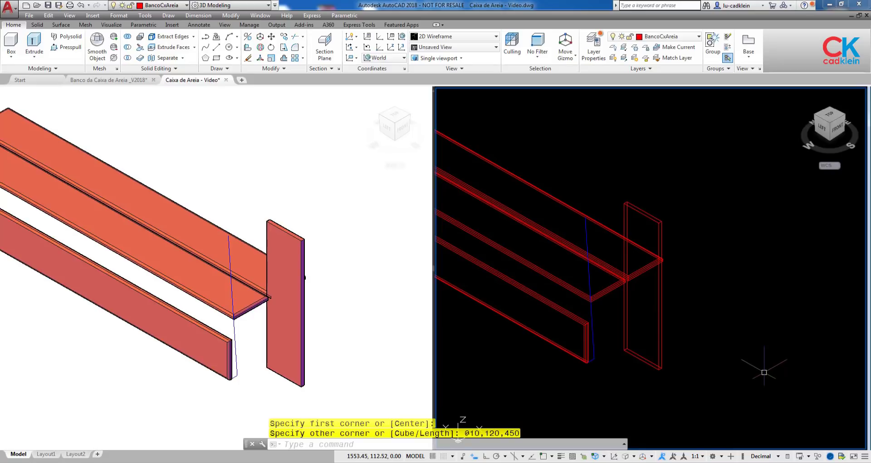
pyautogui.write('F')
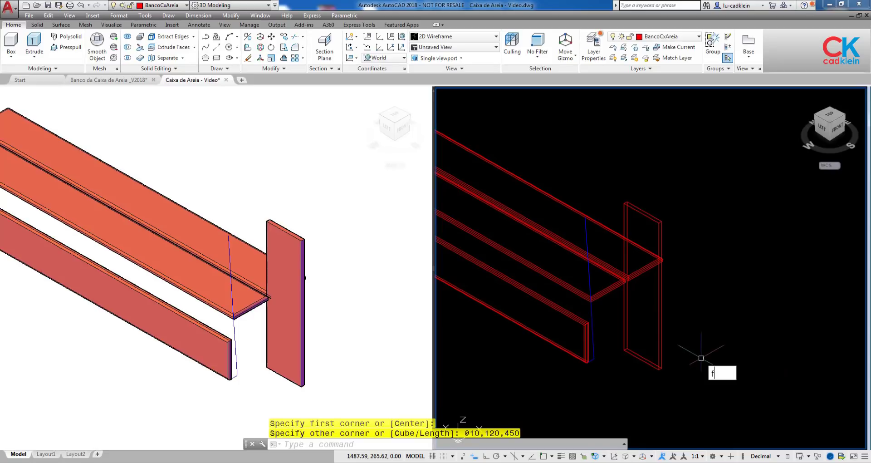
pyautogui.press('Return')
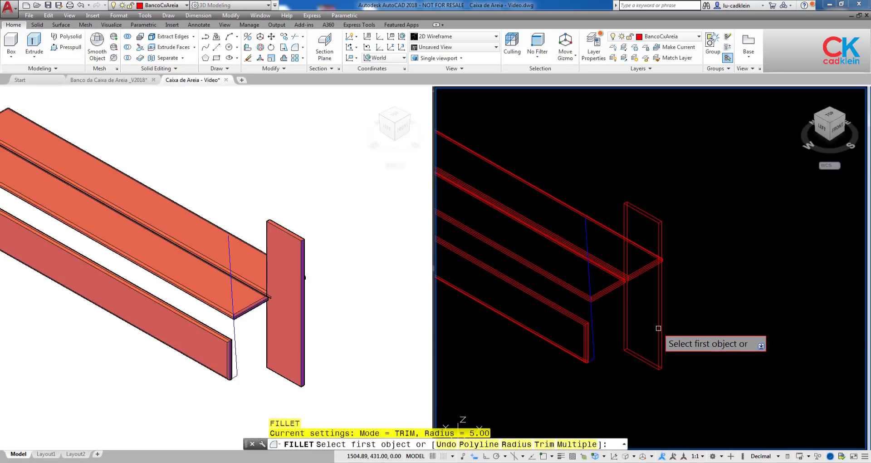
# Fillet the board's face edge loop with radius 5.
pyautogui.write('r')
pyautogui.press('Return')
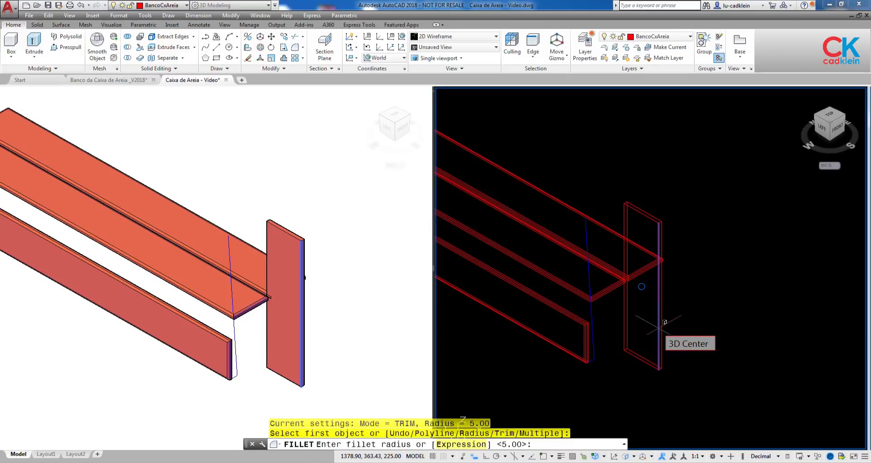
pyautogui.write('5')
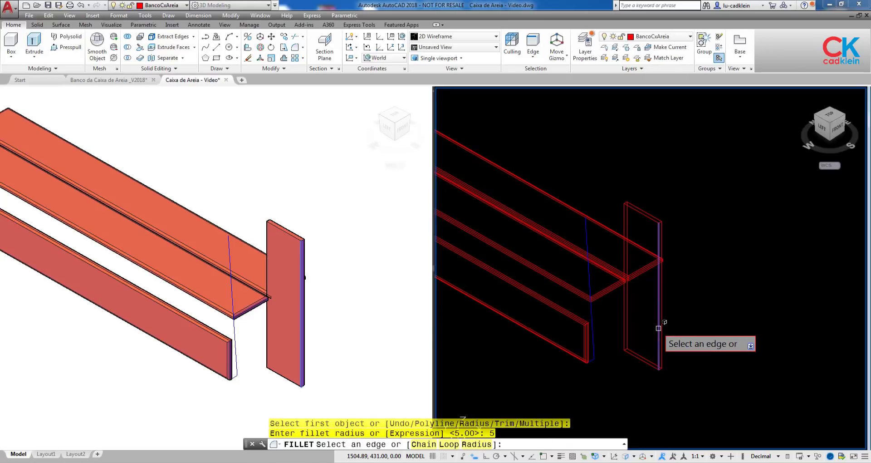
pyautogui.write('l')
pyautogui.press('Return')
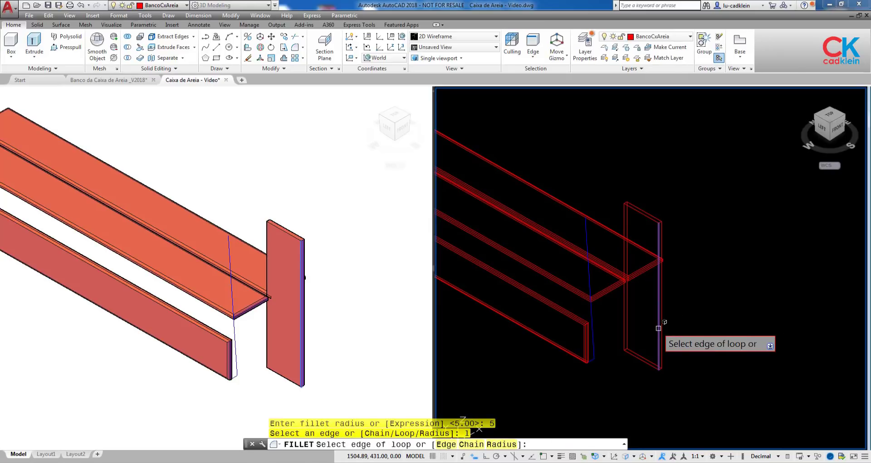
pyautogui.click(658, 328)
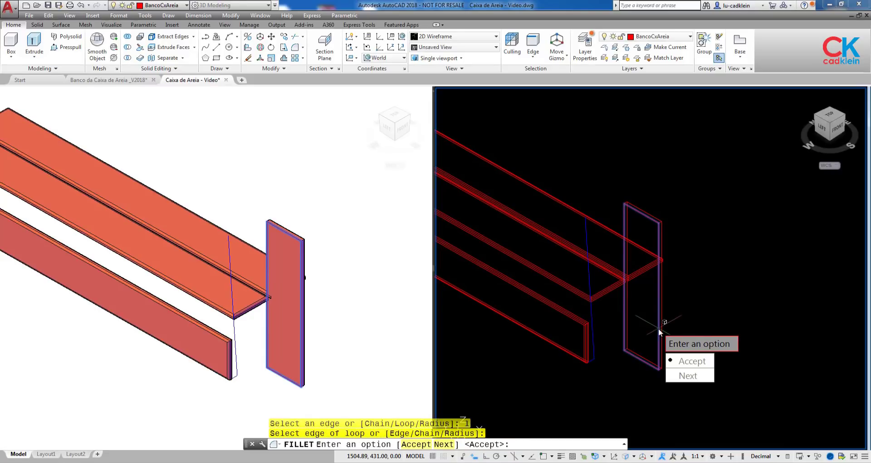
pyautogui.press('Return')
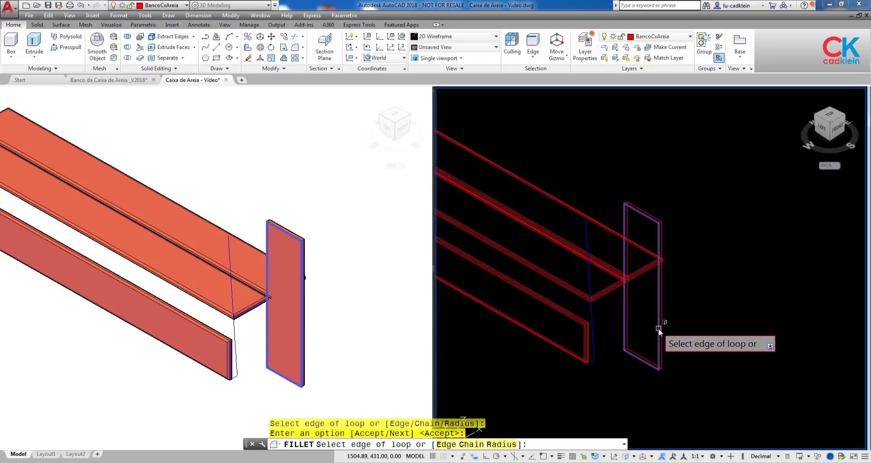
pyautogui.press('Return')
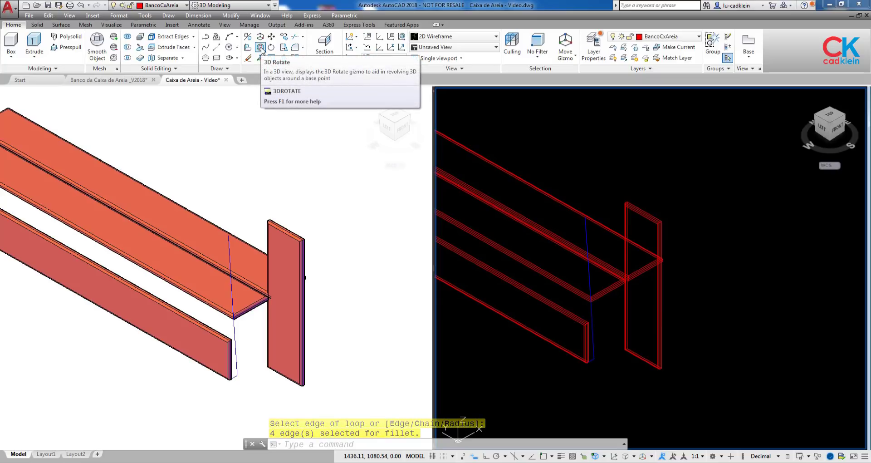
# Tilt the upright board 4° with 3D Rotate.
pyautogui.click(260, 47)
pyautogui.click(626, 334)
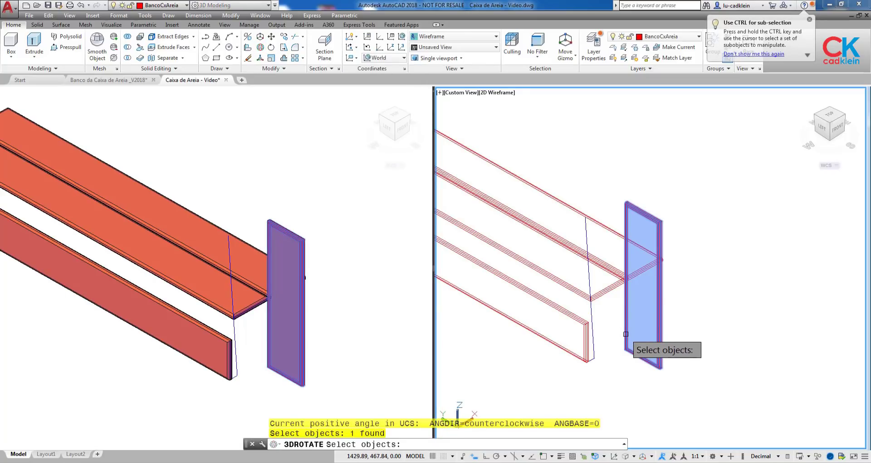
pyautogui.press('Return')
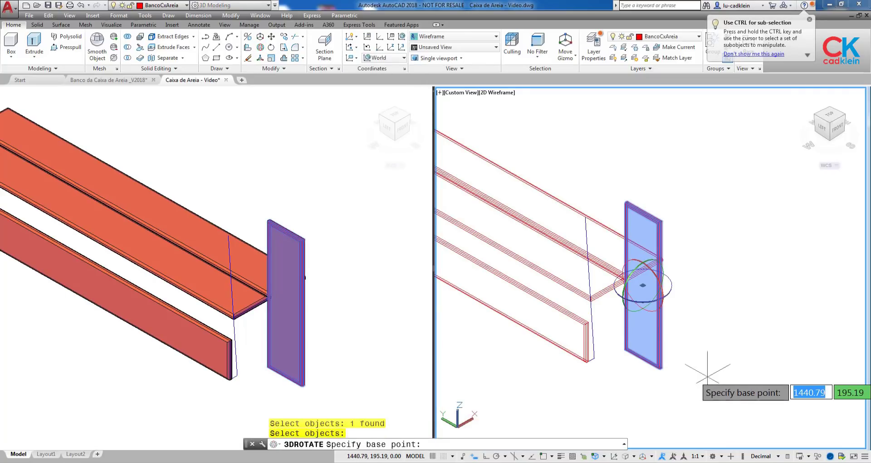
pyautogui.click(633, 270)
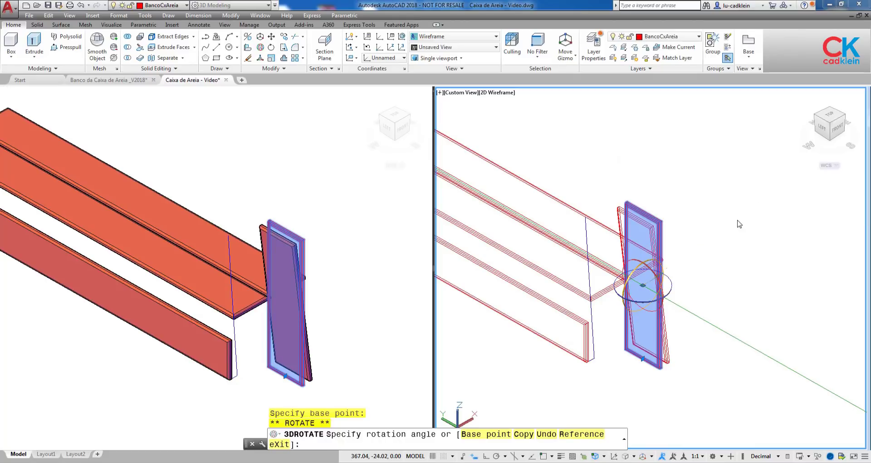
pyautogui.write('4')
pyautogui.press('Return')
# Move the tilted board from its bottom corner into place against the bench.
pyautogui.write('m')
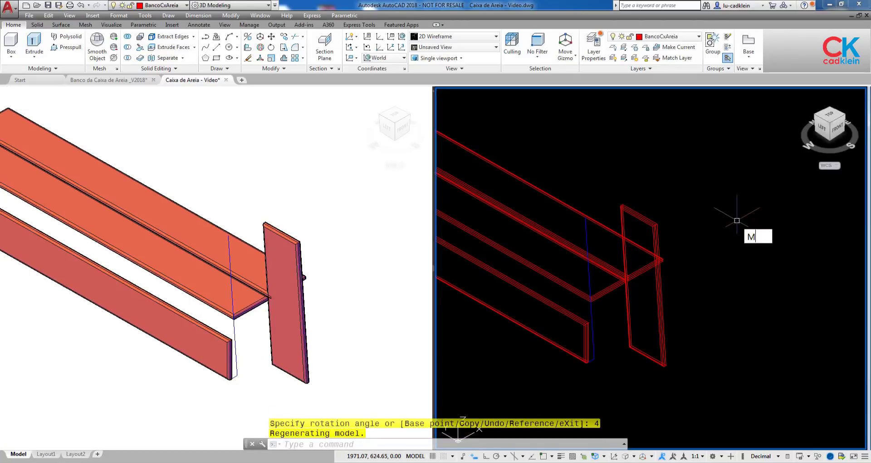
pyautogui.press('Return')
pyautogui.click(662, 336)
pyautogui.press('Return')
pyautogui.scroll(4, 678, 363)
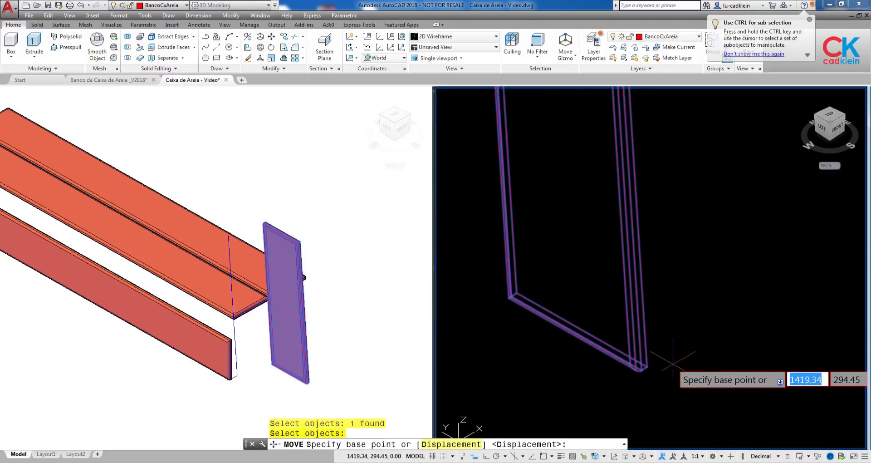
pyautogui.click(640, 369)
pyautogui.scroll(-4, 692, 311)
pyautogui.scroll(3, 608, 317)
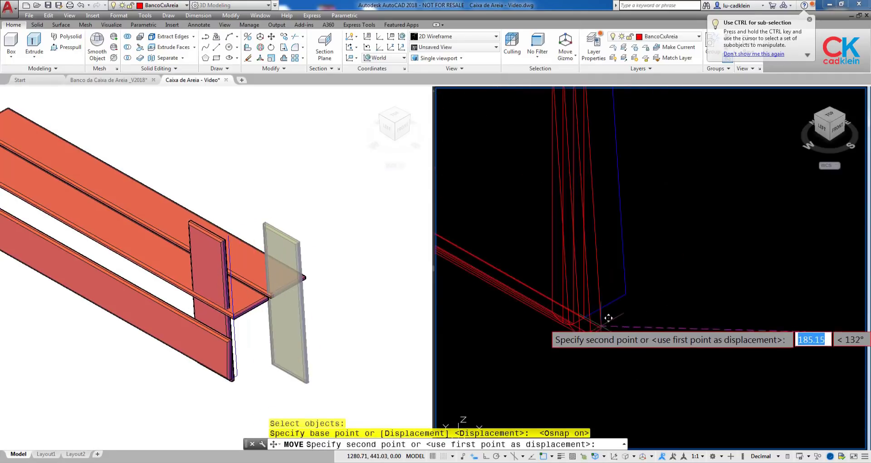
pyautogui.scroll(2, 631, 290)
pyautogui.click(627, 295)
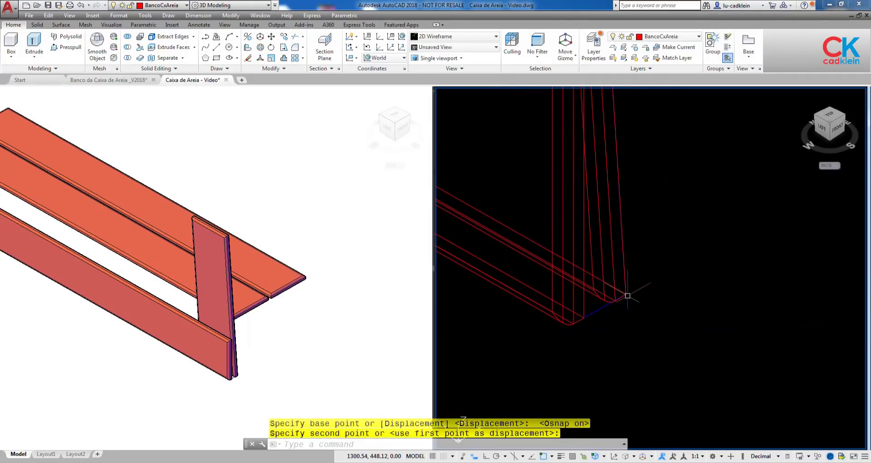
pyautogui.scroll(-2, 610, 325)
pyautogui.scroll(-3, 635, 345)
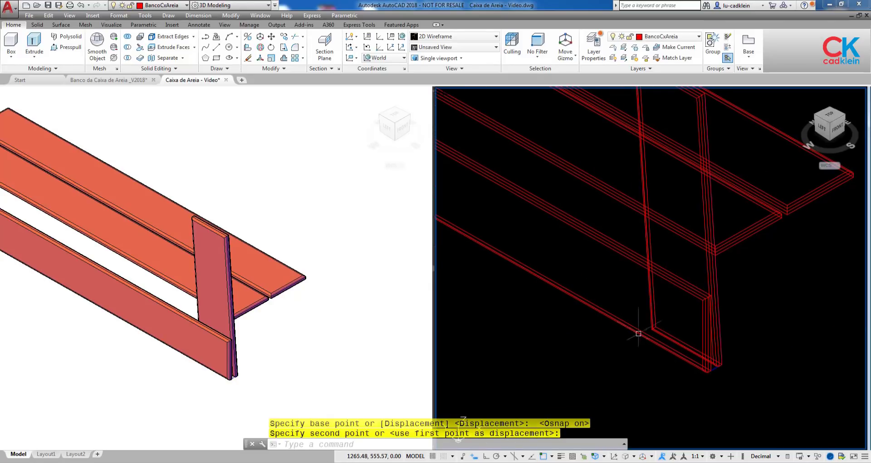
pyautogui.scroll(-1, 638, 332)
pyautogui.scroll(-2, 680, 374)
pyautogui.scroll(-2, 723, 383)
pyautogui.scroll(-1, 723, 382)
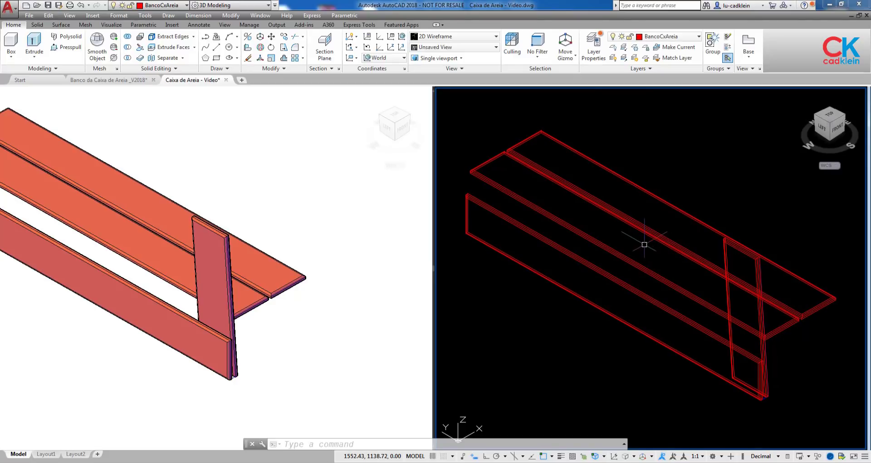
# Move the support board 140 units along the seat planks with Ortho on.
pyautogui.write('m')
pyautogui.press('Return')
pyautogui.click(727, 291)
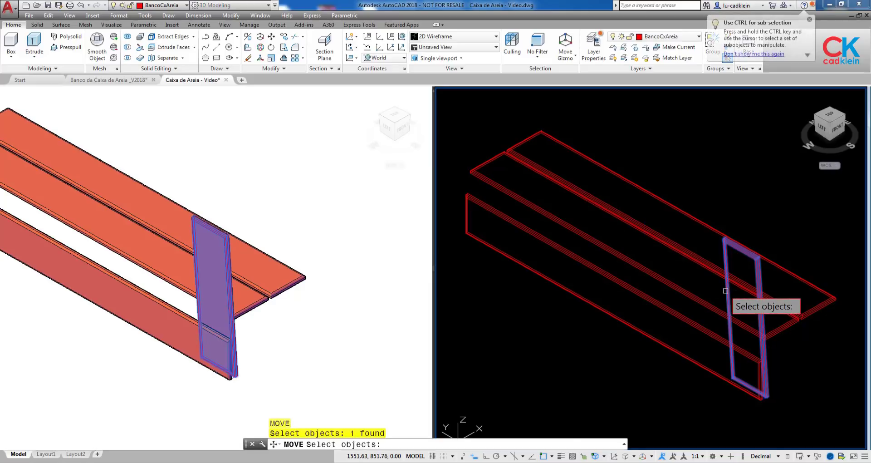
pyautogui.press('Return')
pyautogui.click(640, 369)
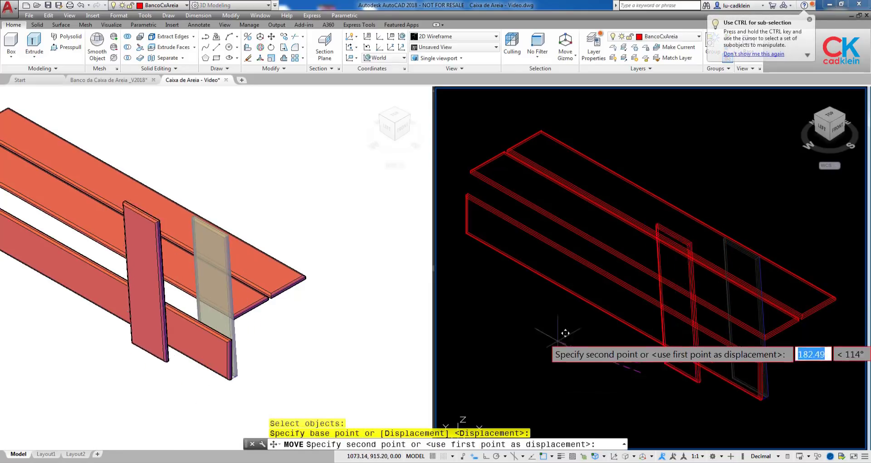
pyautogui.press('F8')
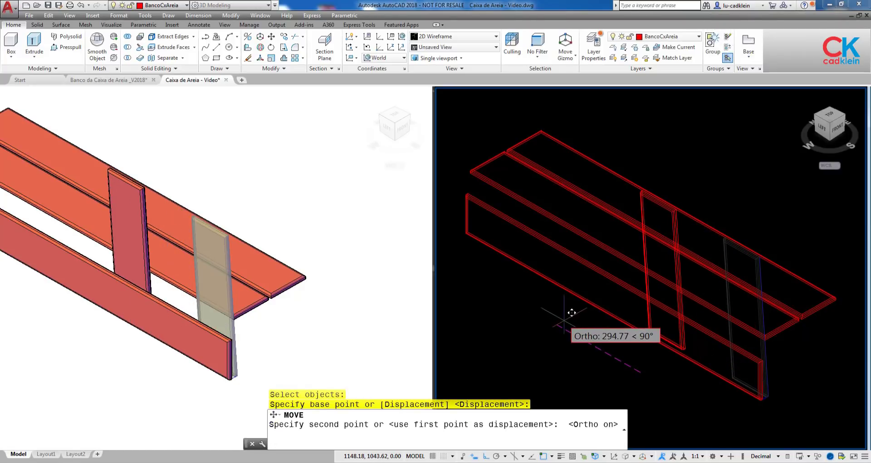
pyautogui.write('140')
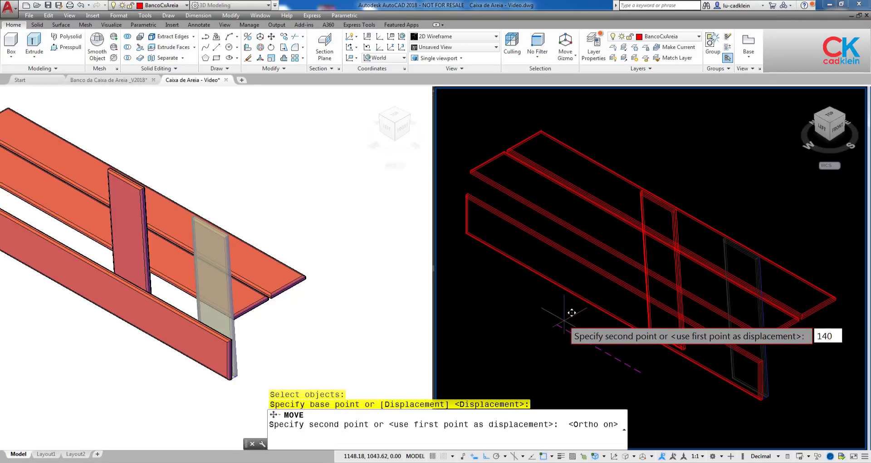
pyautogui.press('Return')
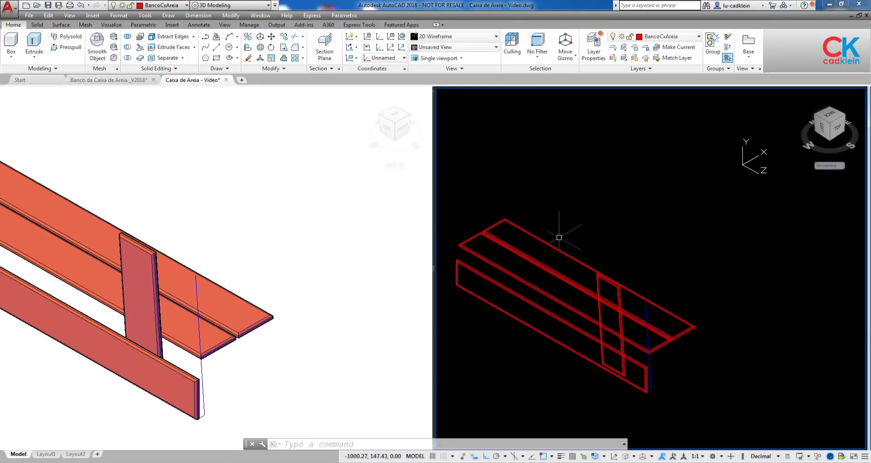
# Copy the two seat planks 600 units away beside the bench.
pyautogui.write('co')
pyautogui.press('Return')
pyautogui.click(518, 229)
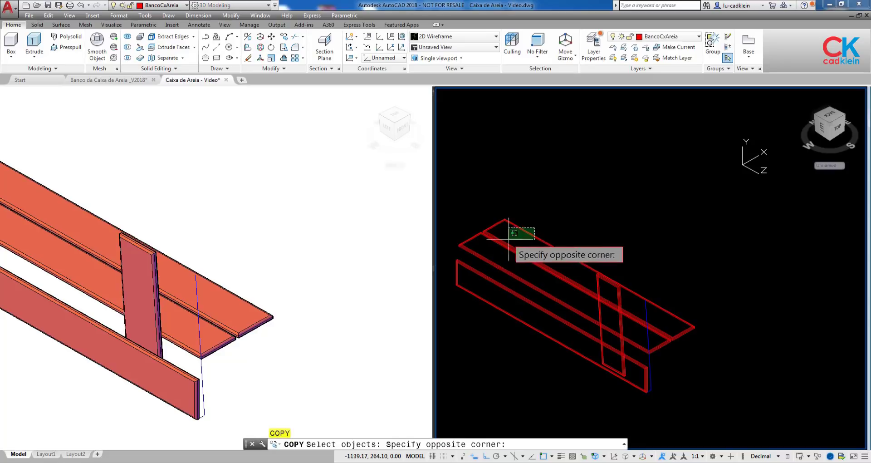
pyautogui.click(510, 254)
pyautogui.press('Return')
pyautogui.click(686, 359)
pyautogui.click(800, 305)
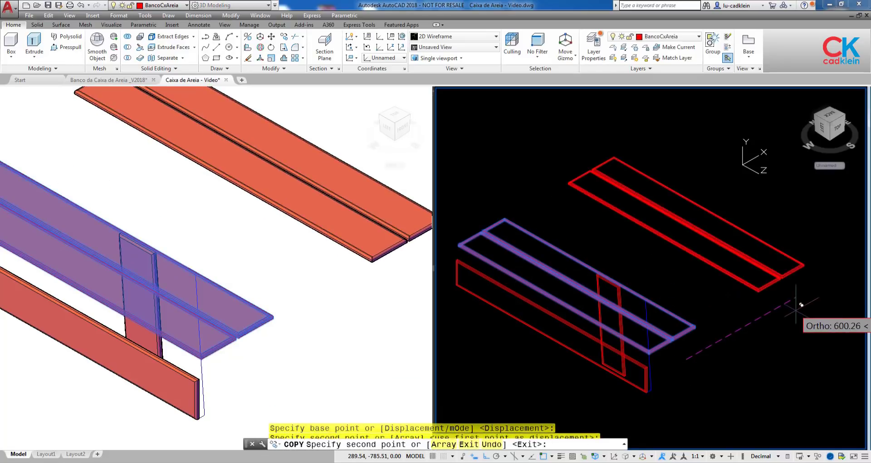
pyautogui.press('Return')
# Rotate the copied planks 270° about their long axis to stand them upright.
pyautogui.click(261, 48)
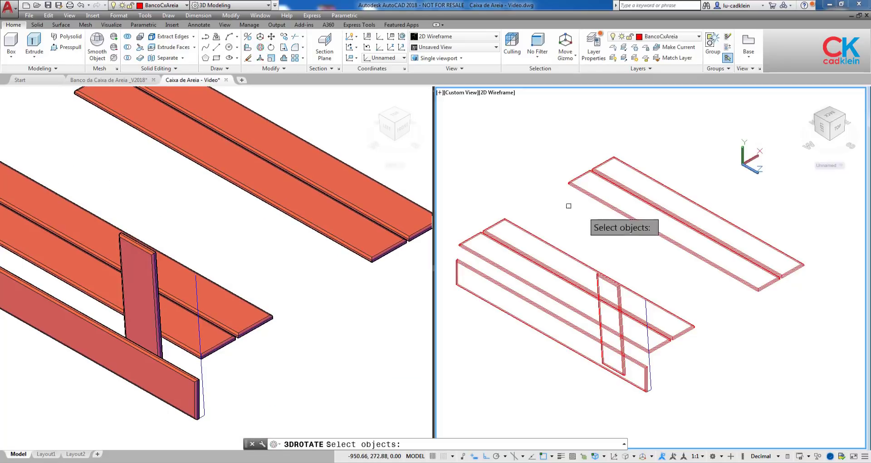
pyautogui.click(665, 249)
pyautogui.click(585, 149)
pyautogui.press('Return')
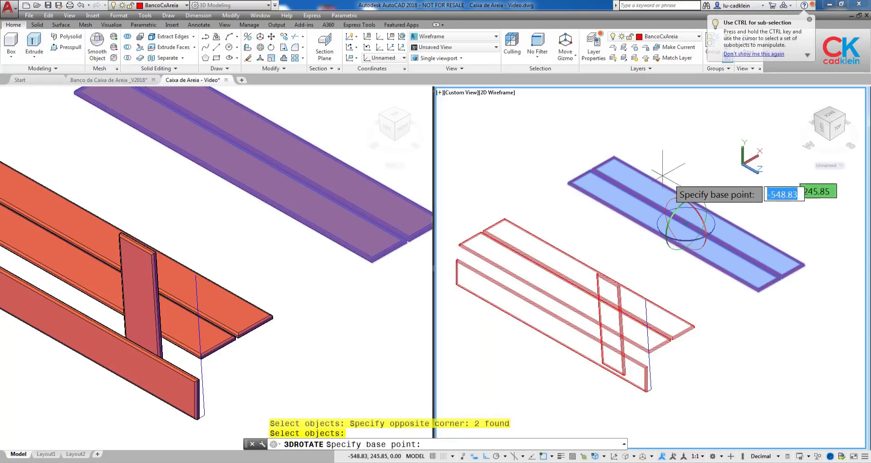
pyautogui.click(701, 201)
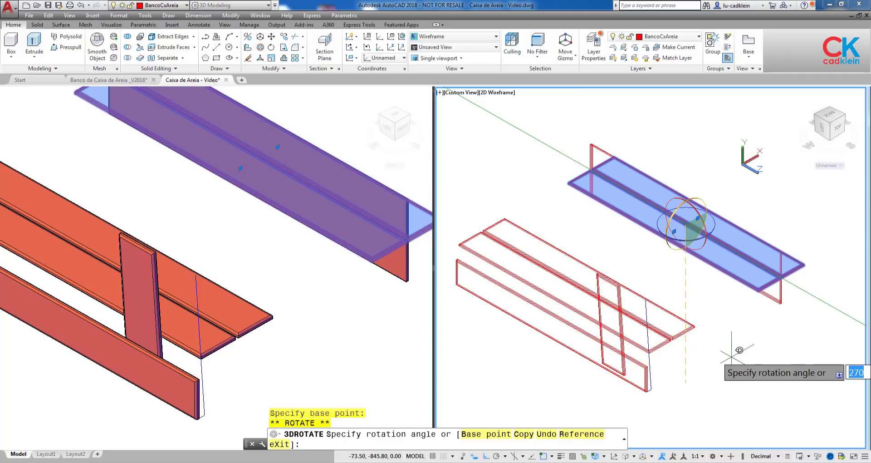
pyautogui.press('Return')
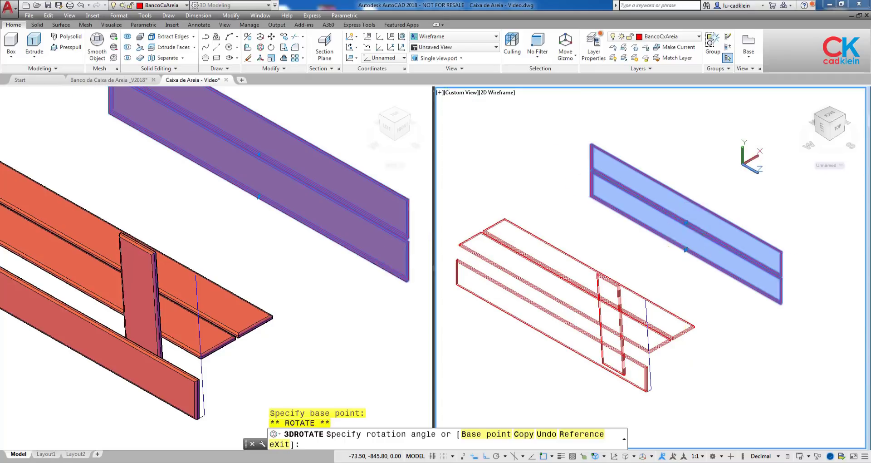
# Tilt both upright planks 4° with a second 3D rotation.
pyautogui.press('Return')
pyautogui.click(619, 235)
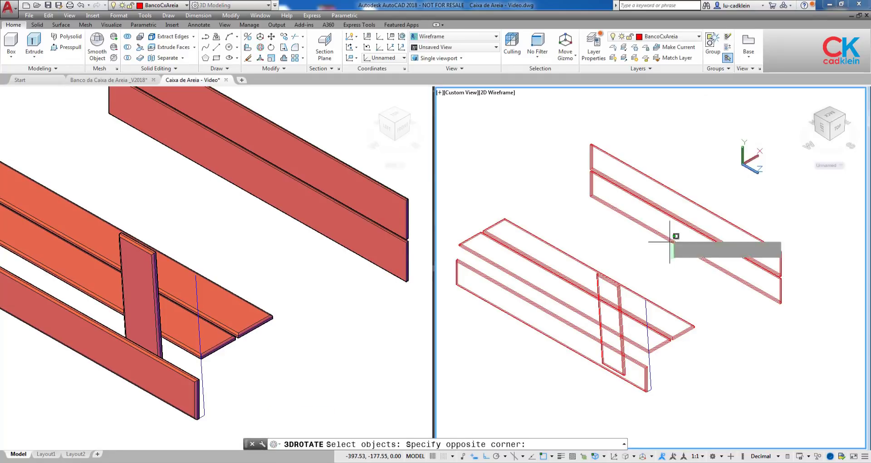
pyautogui.click(588, 152)
pyautogui.press('Return')
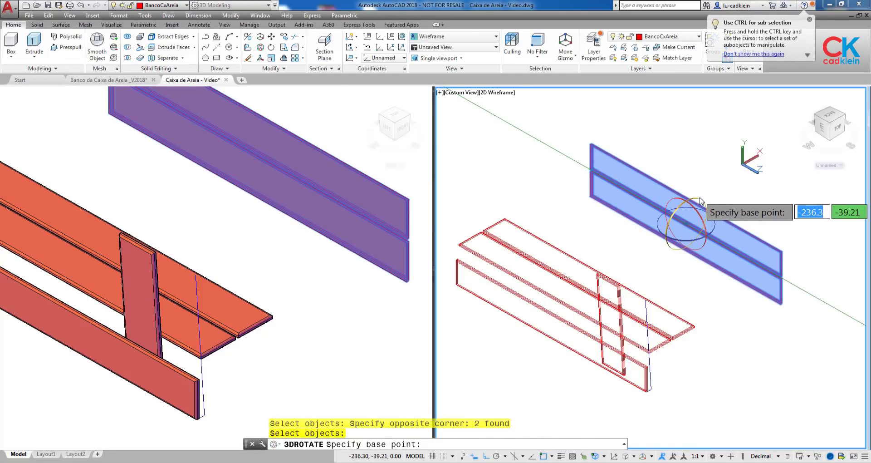
pyautogui.click(686, 222)
pyautogui.press('F8')
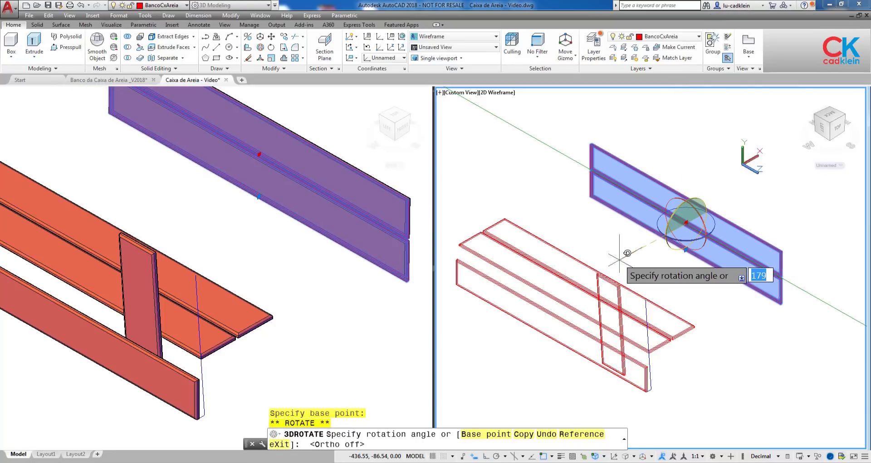
pyautogui.write('4')
pyautogui.press('Return')
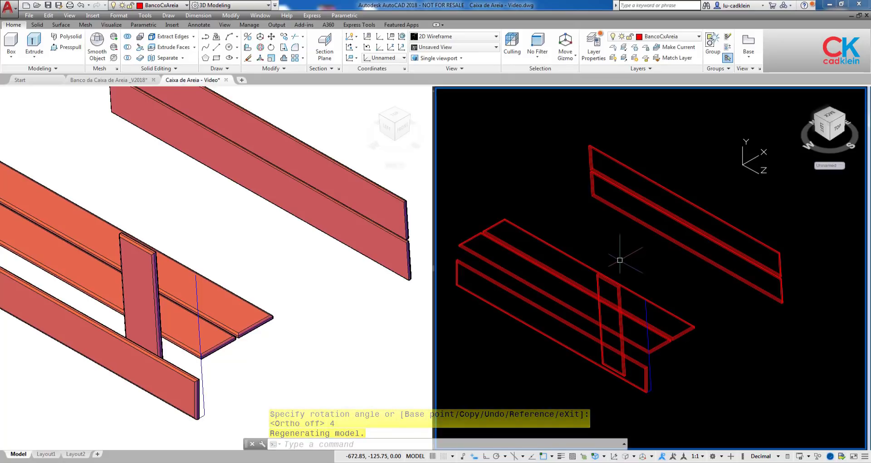
# Move the two backrest planks so their corner snaps onto the bench corner.
pyautogui.write('m')
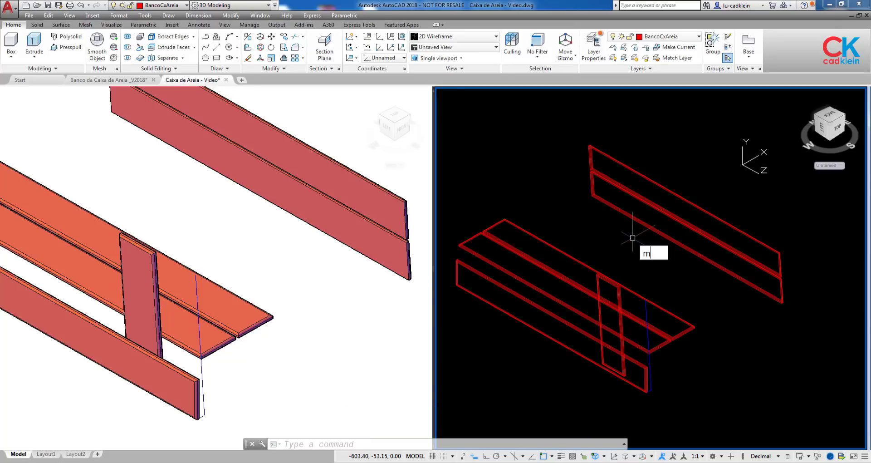
pyautogui.press('Return')
pyautogui.click(765, 292)
pyautogui.click(719, 210)
pyautogui.click(689, 231)
pyautogui.press('Return')
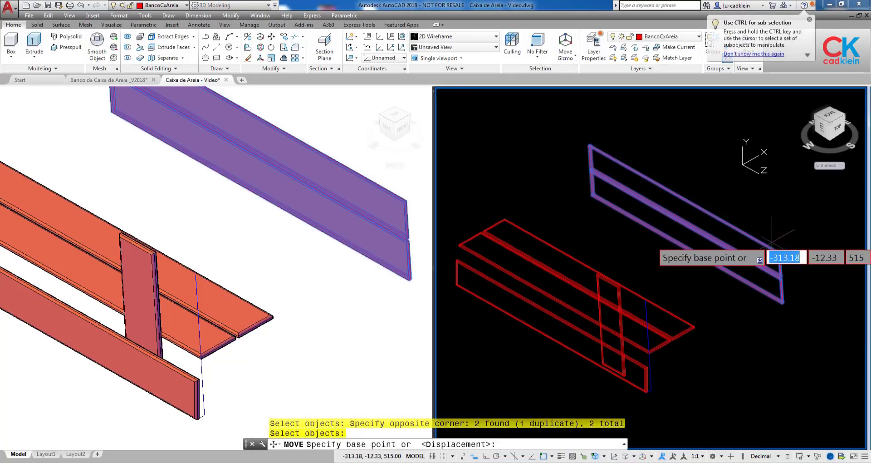
pyautogui.scroll(4, 830, 248)
pyautogui.scroll(3, 830, 268)
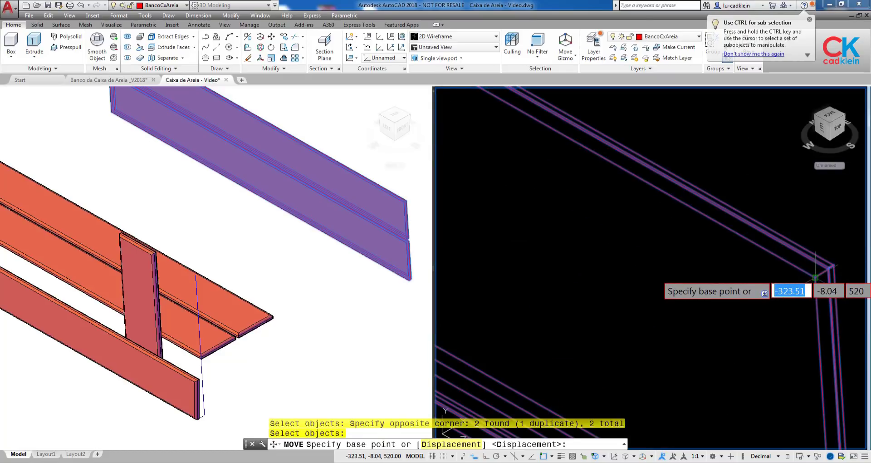
pyautogui.click(815, 277)
pyautogui.scroll(-2, 778, 249)
pyautogui.scroll(-3, 672, 252)
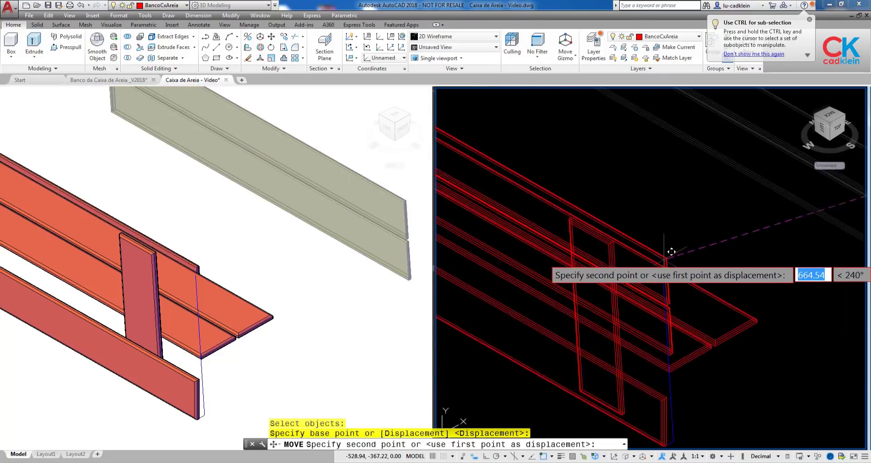
pyautogui.scroll(3, 496, 187)
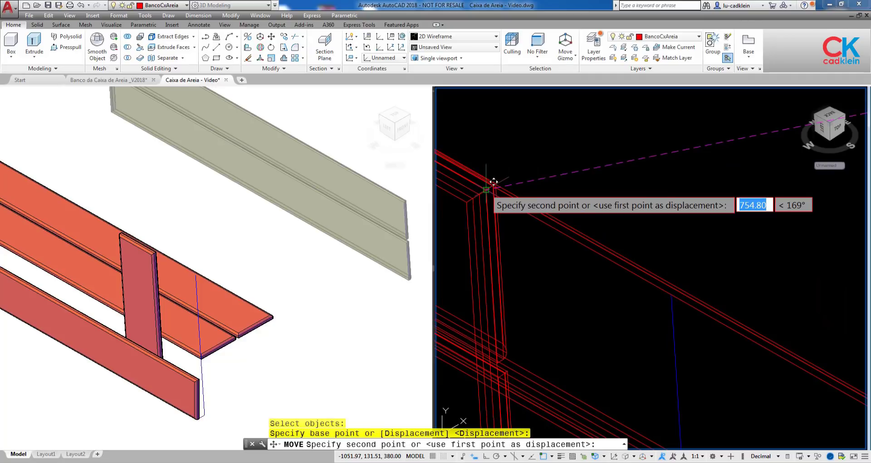
pyautogui.click(493, 181)
# Orbit the shaded and wireframe viewports to show the whole bench.
pyautogui.click(196, 232)
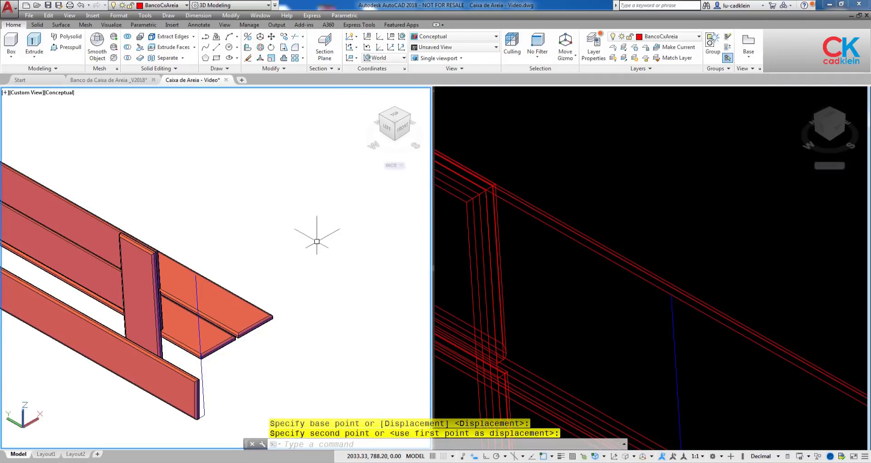
pyautogui.moveTo(317, 241)
pyautogui.keyDown('shift'); pyautogui.mouseDown(button='middle')
pyautogui.moveTo(175, 217)
pyautogui.moveTo(143, 235)
pyautogui.mouseUp(button='middle'); pyautogui.keyUp('shift')
pyautogui.scroll(-2, 208, 219)
pyautogui.click(550, 181)
pyautogui.scroll(-4, 540, 180)
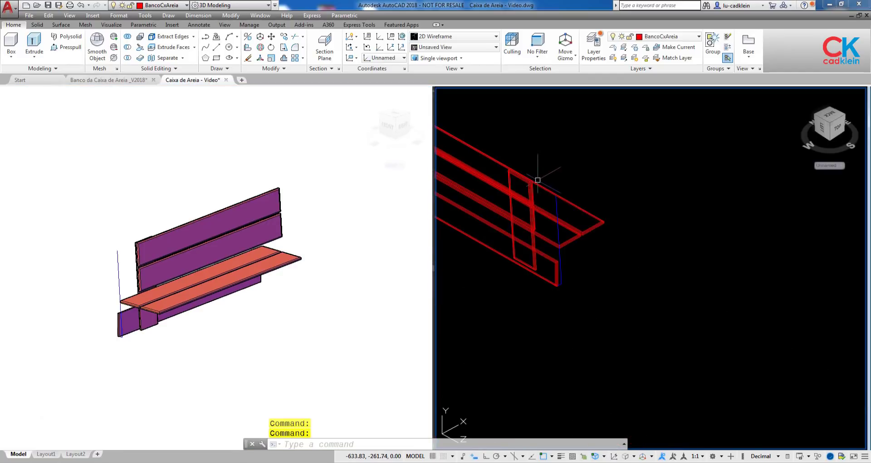
pyautogui.moveTo(537, 180)
pyautogui.mouseDown(button='middle')
pyautogui.moveTo(680, 259)
pyautogui.moveTo(557, 231)
pyautogui.moveTo(560, 220)
pyautogui.mouseUp(button='middle')
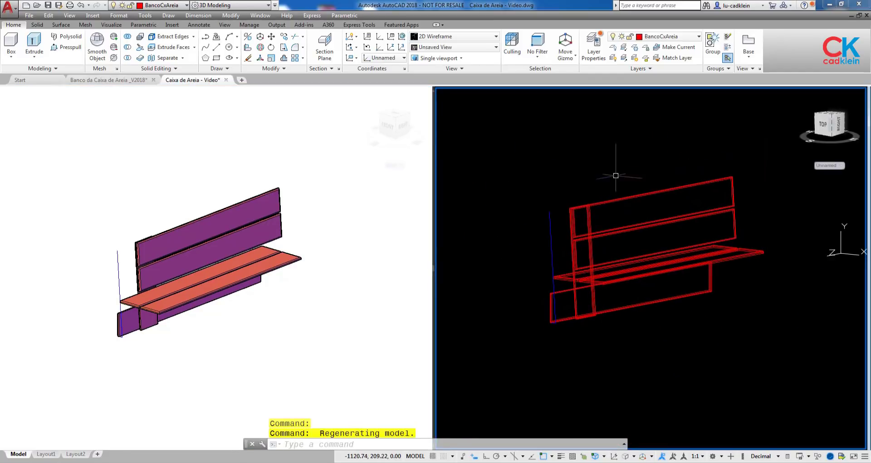
# Move both backrest planks straight up 140 units with Ortho on.
pyautogui.press('m')
pyautogui.press('Return')
pyautogui.click(694, 161)
pyautogui.click(665, 233)
pyautogui.press('Return')
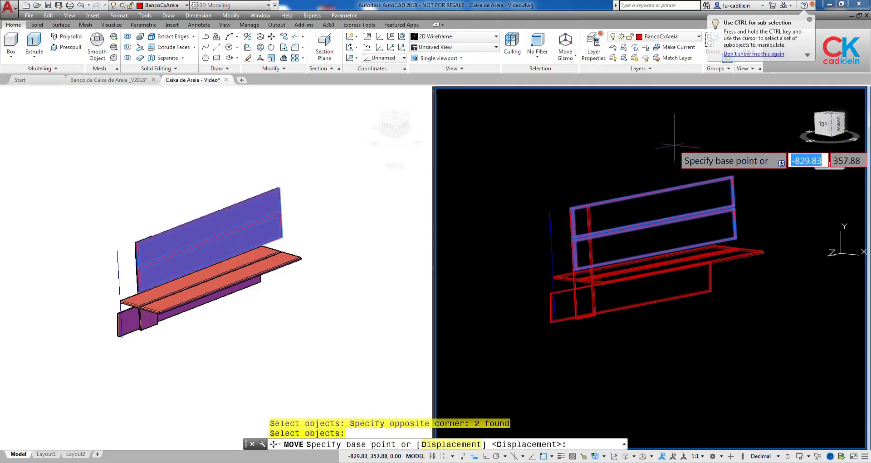
pyautogui.click(674, 145)
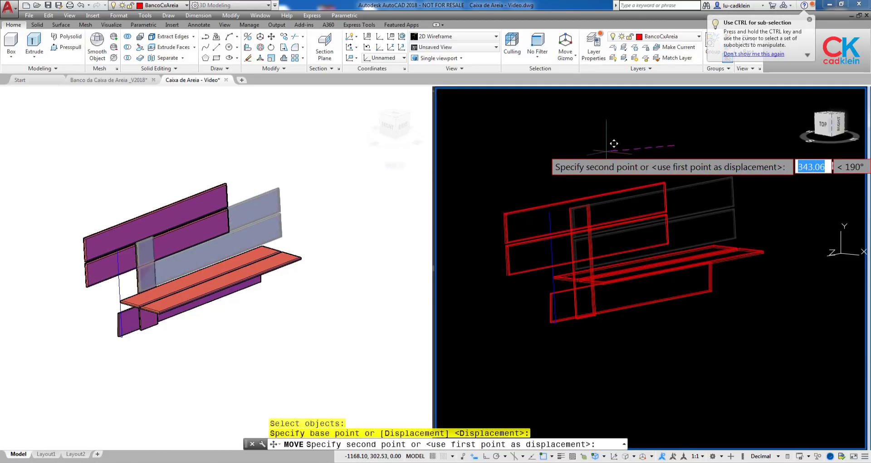
pyautogui.press('F8')
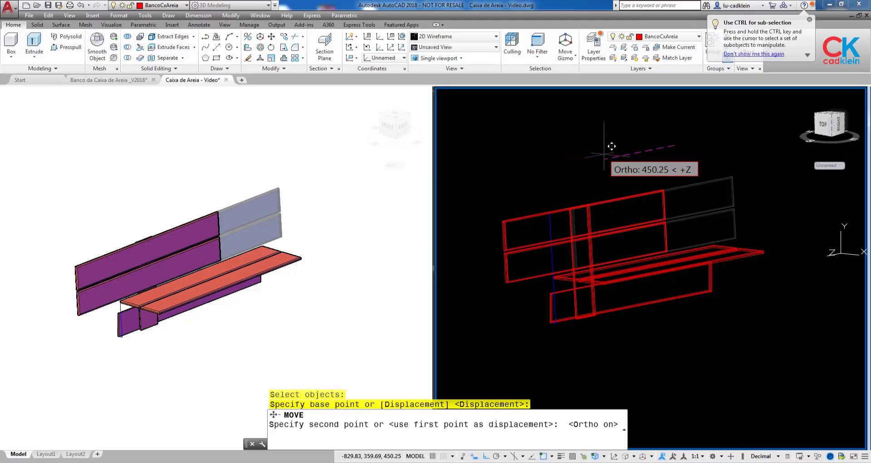
pyautogui.write('140')
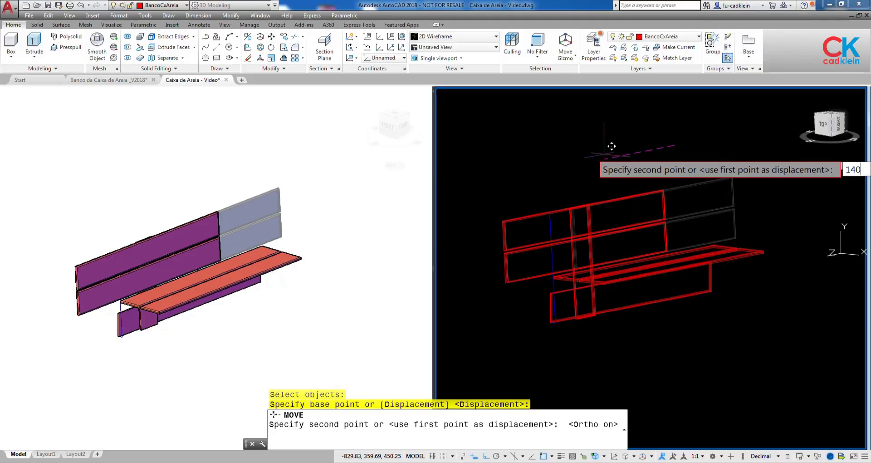
pyautogui.press('Return')
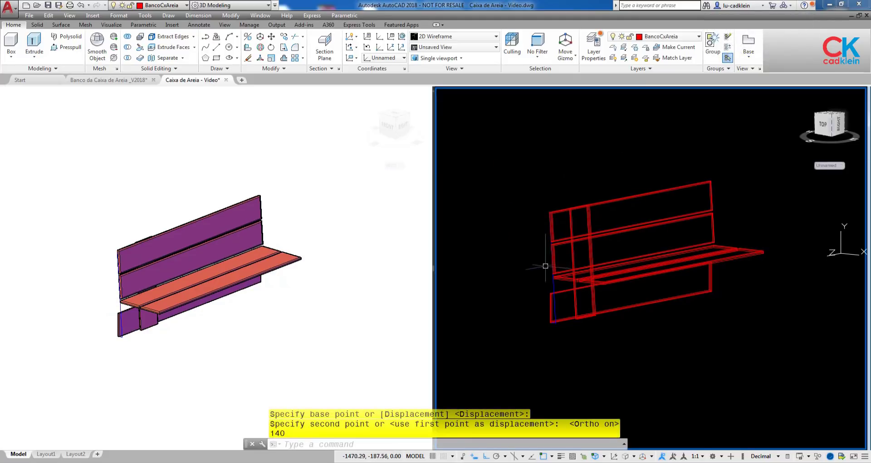
# Zoom in and orbit the shaded view to inspect the two seat planks.
pyautogui.scroll(3, 564, 238)
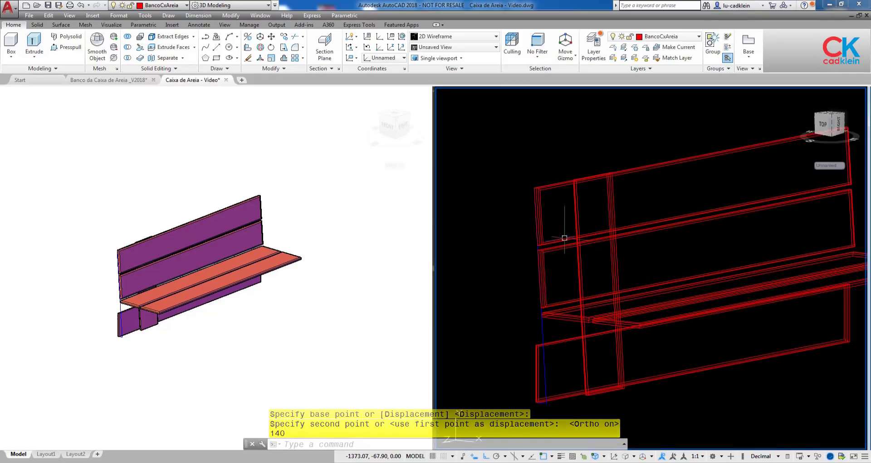
pyautogui.click(249, 291)
pyautogui.scroll(5, 121, 265)
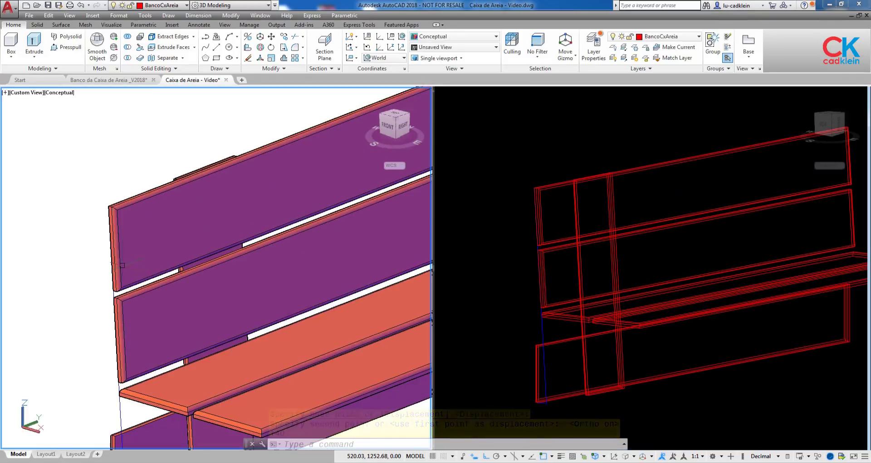
pyautogui.moveTo(122, 265)
pyautogui.keyDown('shift'); pyautogui.mouseDown(button='middle')
pyautogui.moveTo(216, 266)
pyautogui.moveTo(154, 270)
pyautogui.moveTo(156, 316)
pyautogui.moveTo(255, 265)
pyautogui.mouseUp(button='middle'); pyautogui.keyUp('shift')
# Dock the command line in the wireframe view and reset the UCS to World.
pyautogui.click(507, 375)
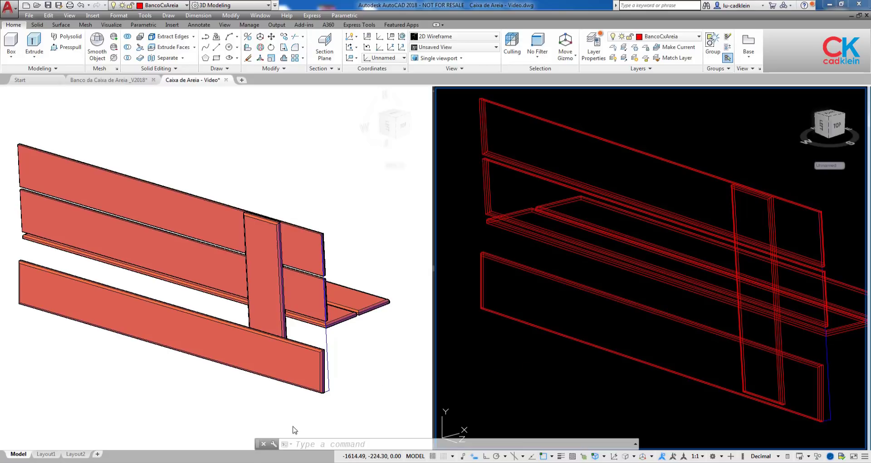
pyautogui.moveTo(258, 444); pyautogui.dragTo(253, 457)
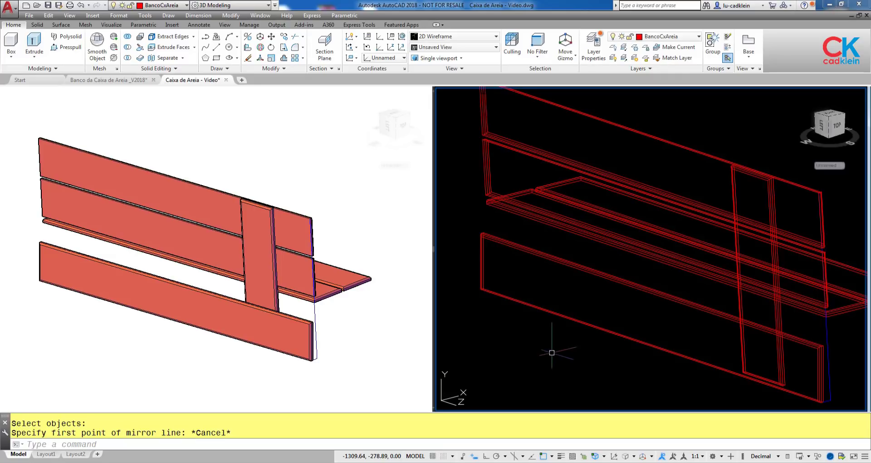
pyautogui.write('u')
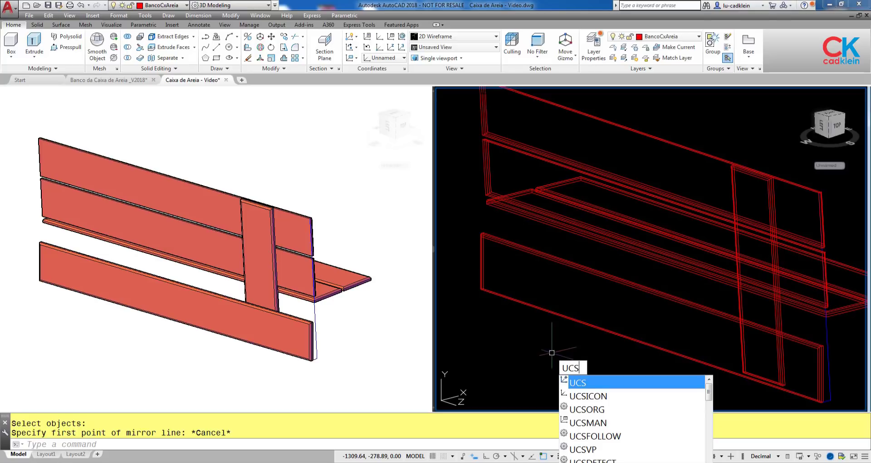
pyautogui.press('Return')
pyautogui.press('Return')
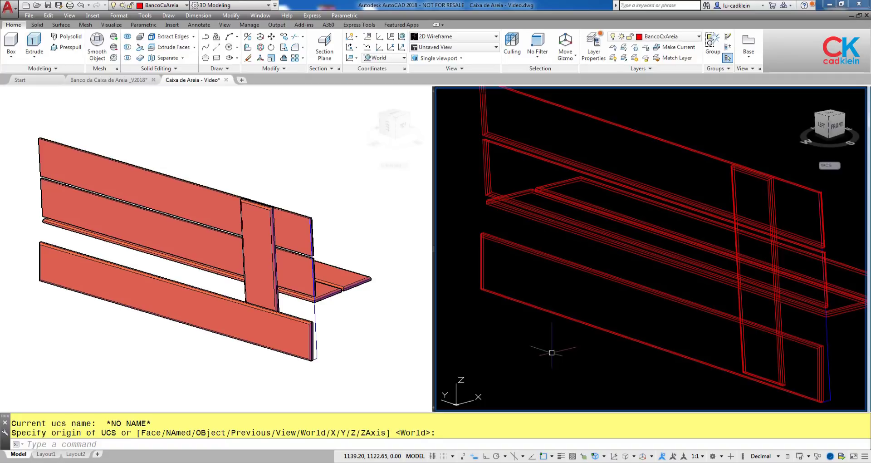
# Mirror the upright support about the bench's midpoint along 180°, keeping the original.
pyautogui.write('MI')
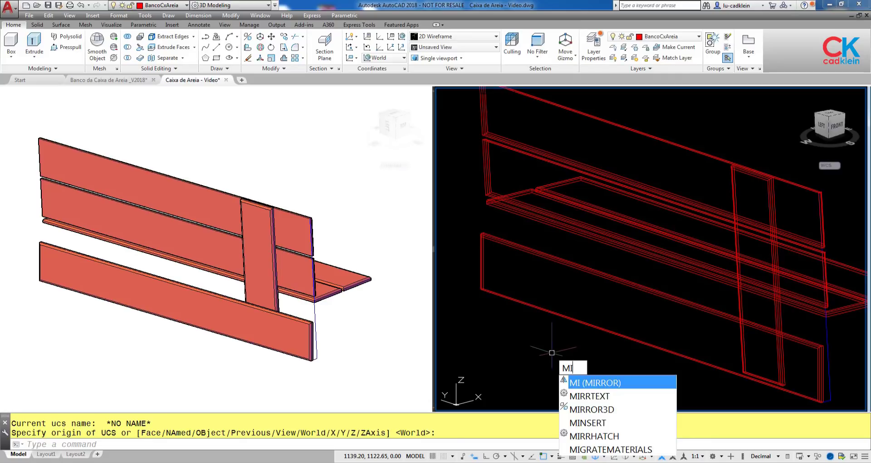
pyautogui.press('Return')
pyautogui.click(744, 353)
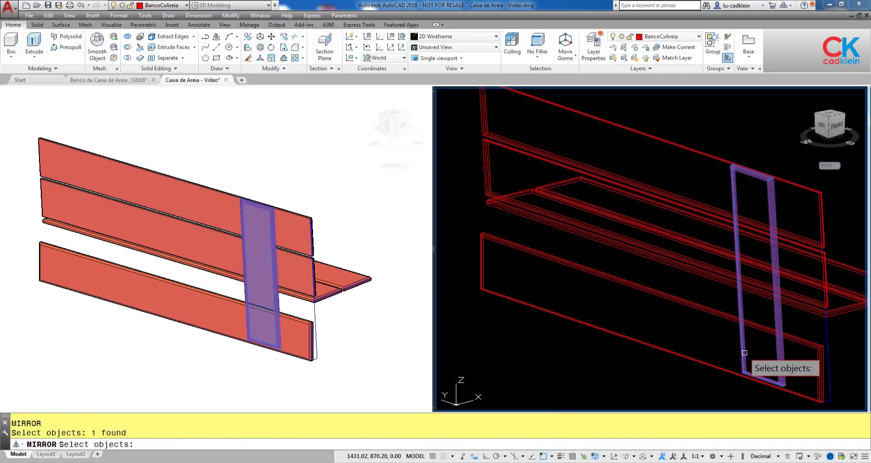
pyautogui.press('Return')
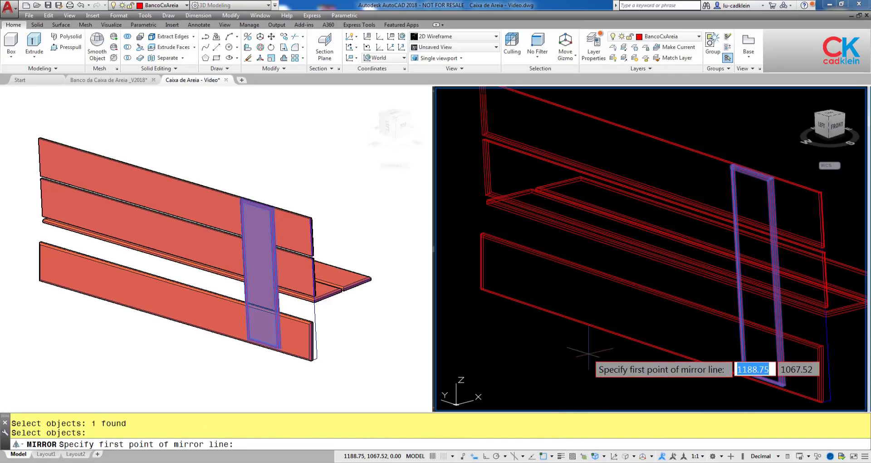
pyautogui.write('mid')
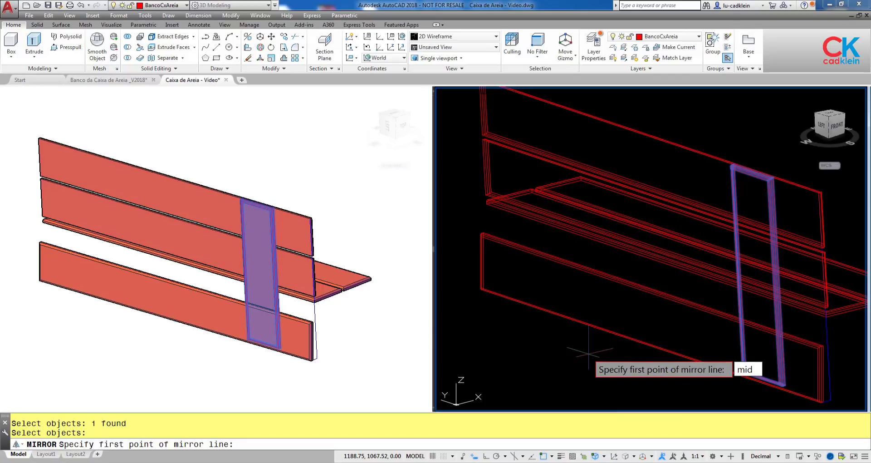
pyautogui.press('Return')
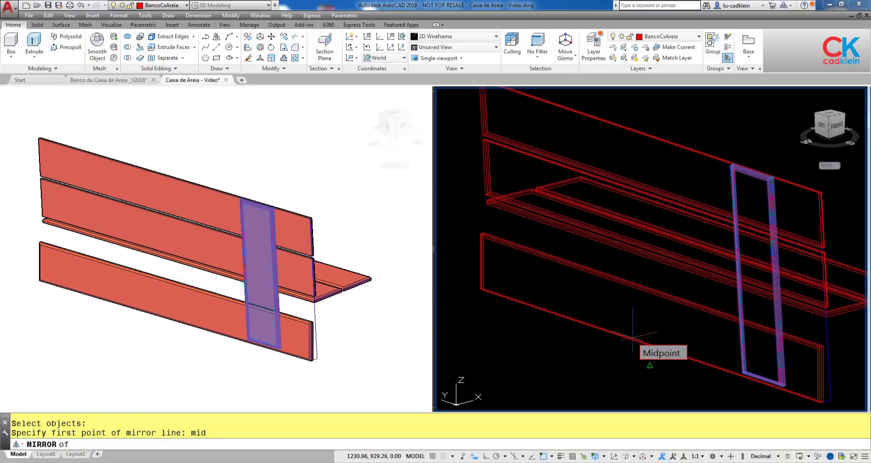
pyautogui.click(633, 339)
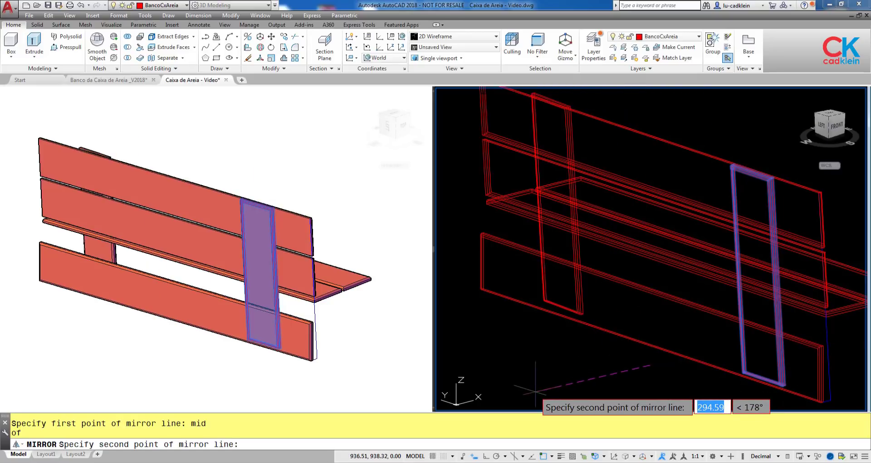
pyautogui.press('F8')
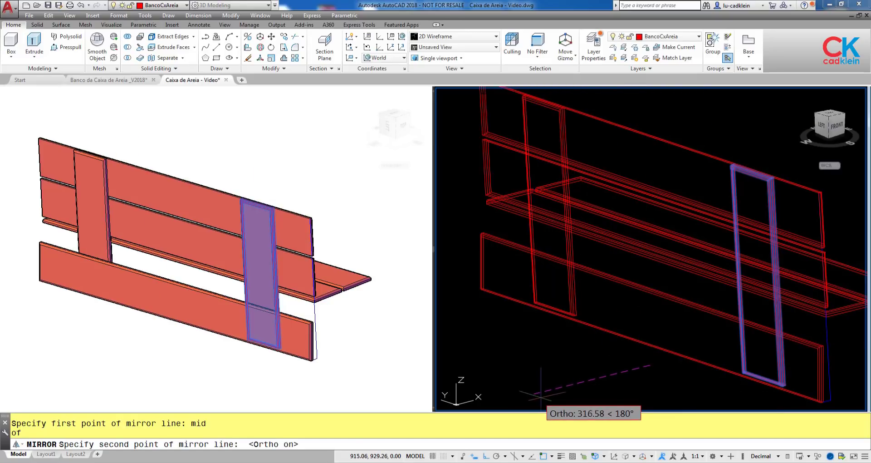
pyautogui.click(528, 390)
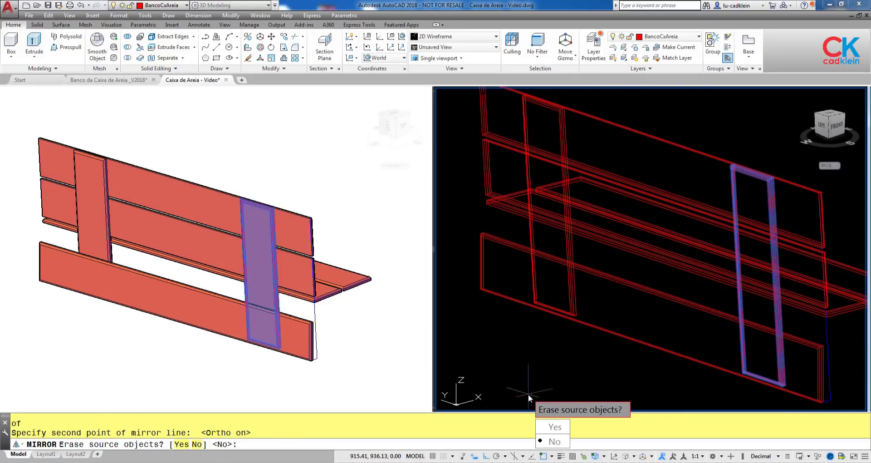
pyautogui.press('Return')
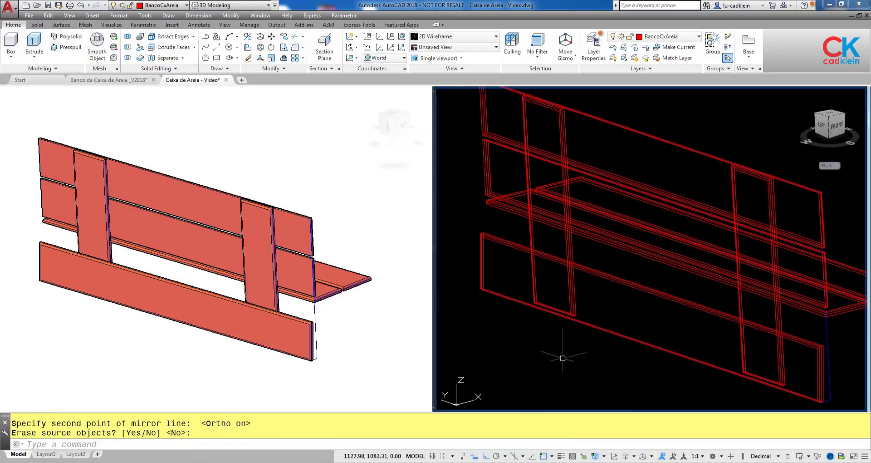
# Turn on the Caixa de Areia layer and orbit the shaded view to see sandbox and bench.
pyautogui.click(665, 36)
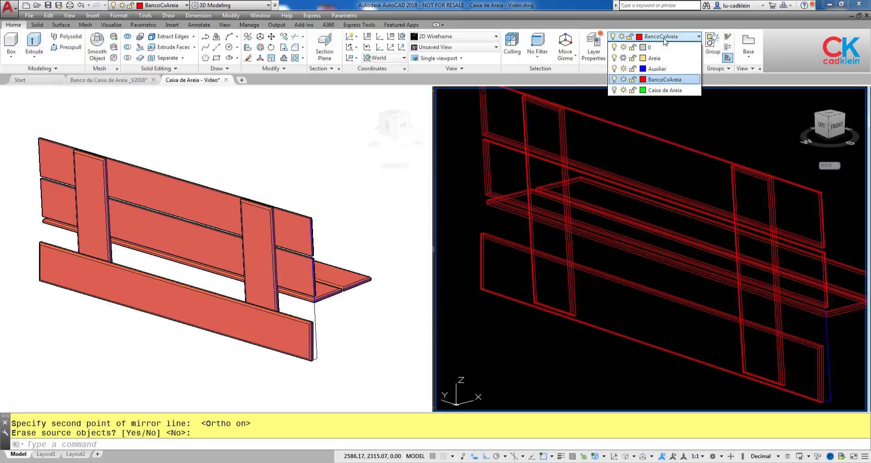
pyautogui.click(614, 90)
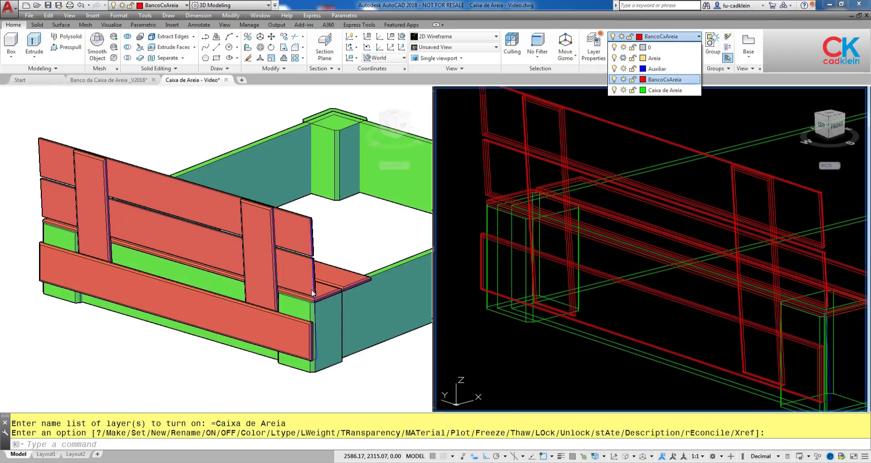
pyautogui.click(315, 234)
pyautogui.click(353, 221)
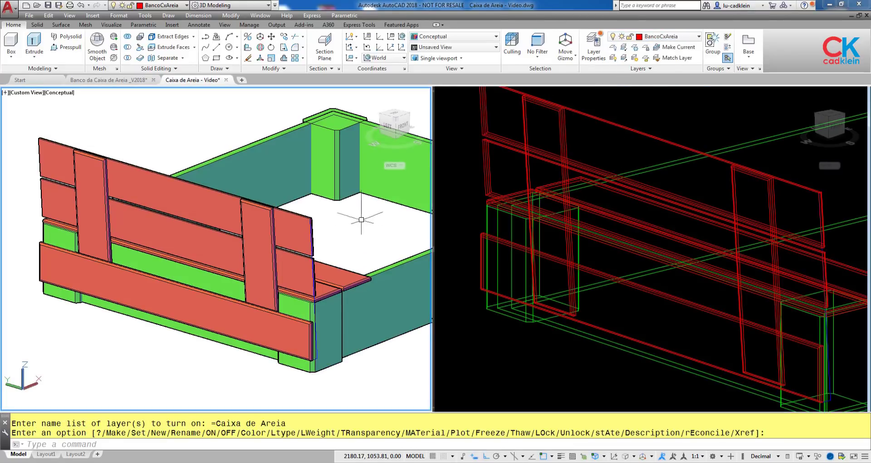
pyautogui.moveTo(352, 221)
pyautogui.keyDown('shift'); pyautogui.mouseDown(button='middle')
pyautogui.moveTo(320, 215)
pyautogui.moveTo(327, 227)
pyautogui.moveTo(251, 251)
pyautogui.mouseUp(button='middle'); pyautogui.keyUp('shift')
pyautogui.scroll(2, 306, 248)
pyautogui.scroll(2, 248, 247)
pyautogui.scroll(-4, 248, 247)
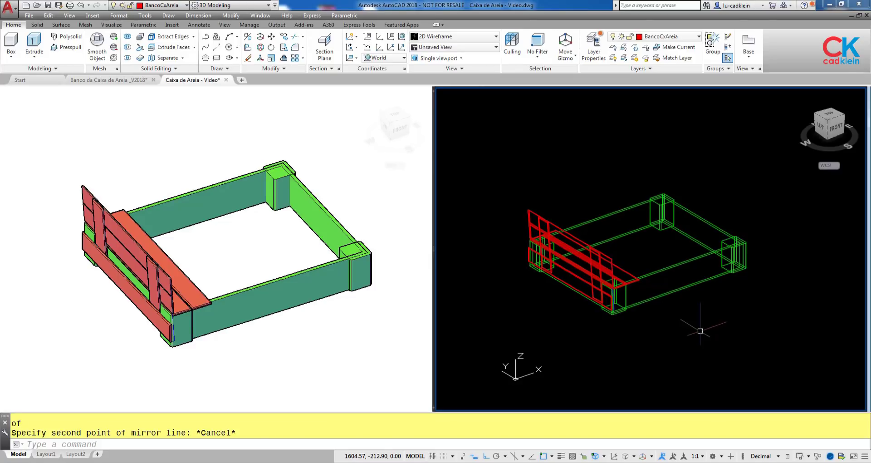
# Select all seven bench parts via Select Similar and mirror them across the frame's midpoint, keeping originals.
pyautogui.click(534, 213)
pyautogui.rightClick(534, 213)
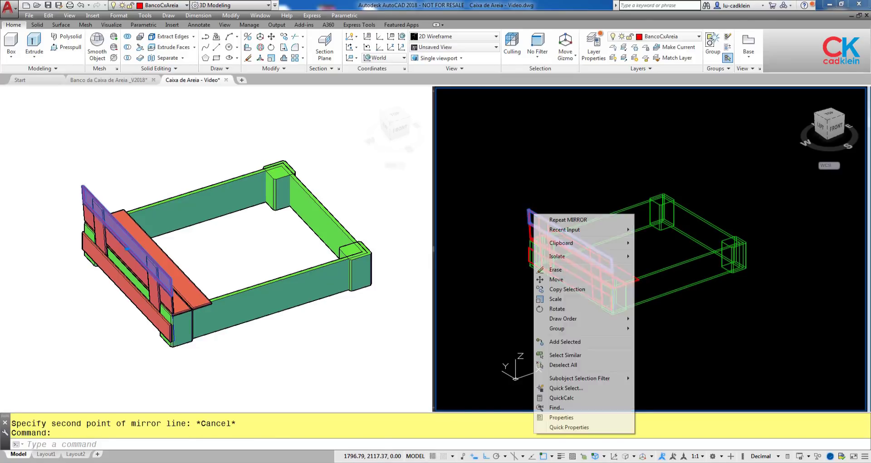
pyautogui.click(583, 357)
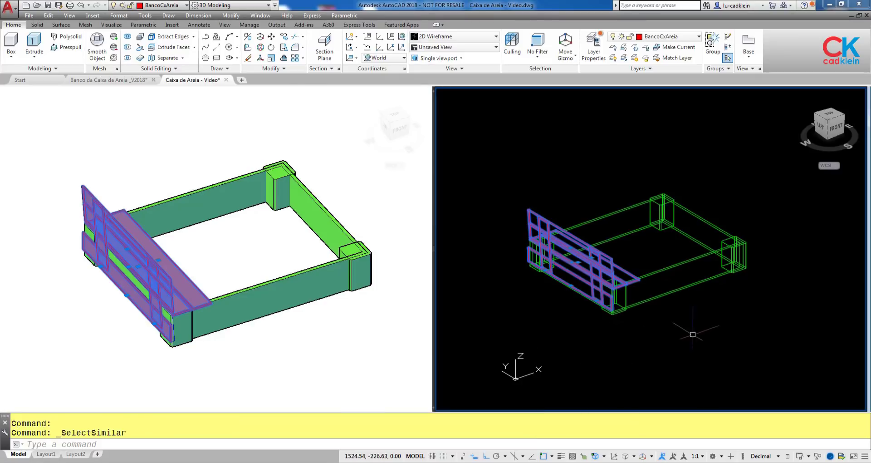
pyautogui.write('mi')
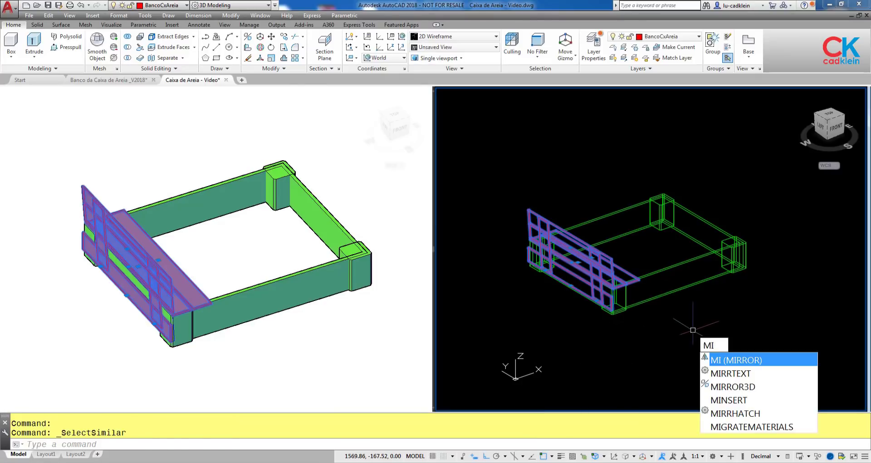
pyautogui.press('Return')
pyautogui.write('mid')
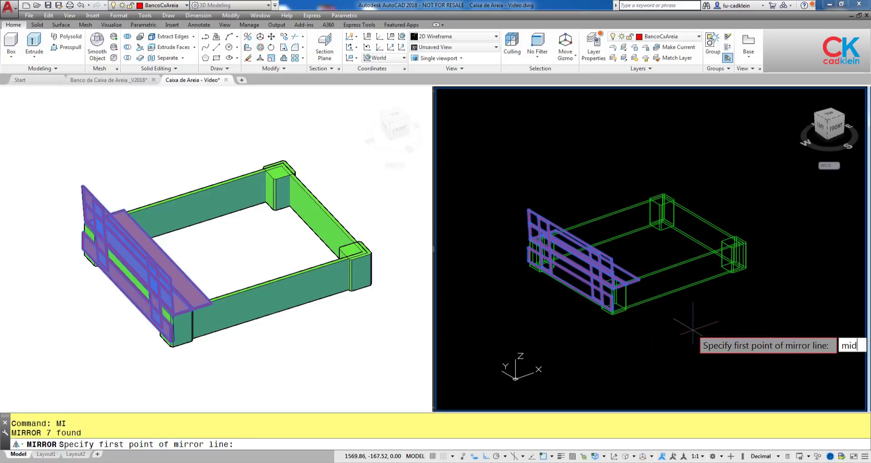
pyautogui.press('Return')
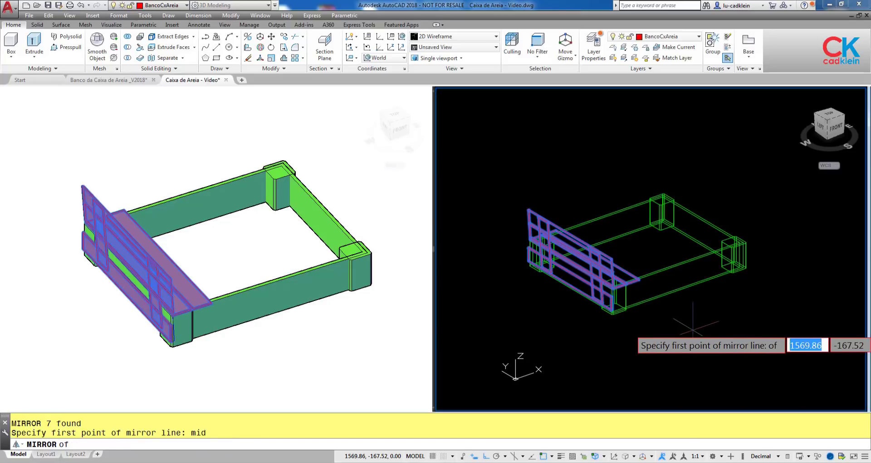
pyautogui.click(678, 290)
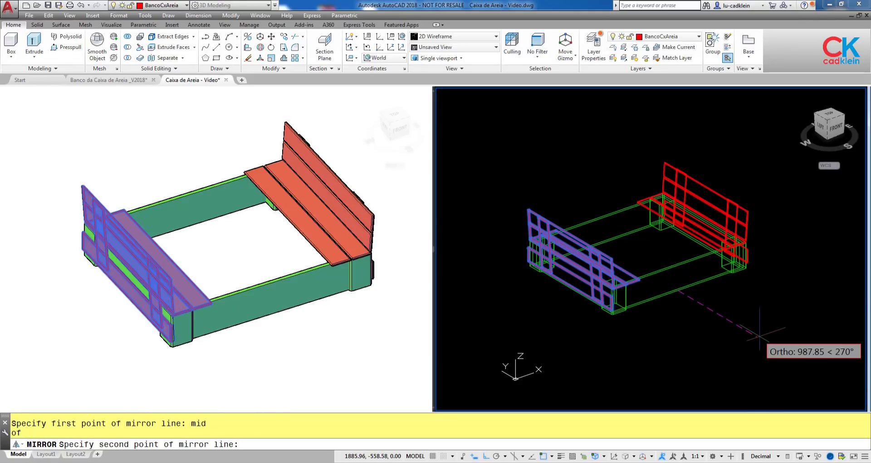
pyautogui.click(759, 336)
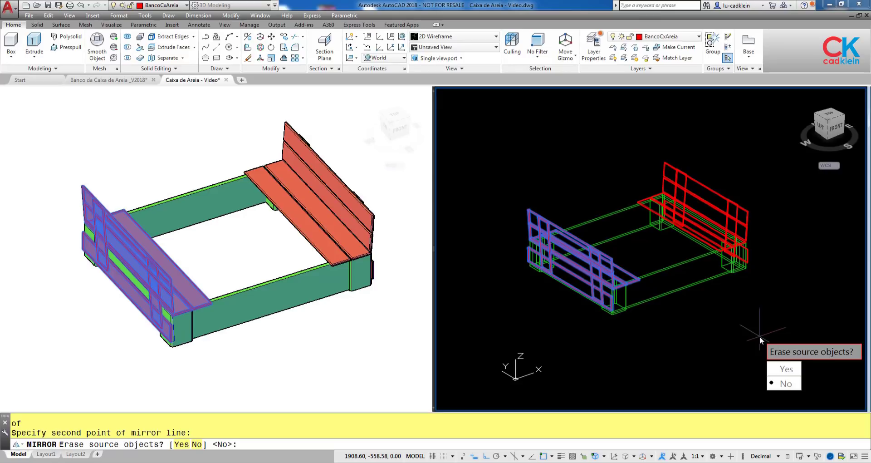
pyautogui.press('Return')
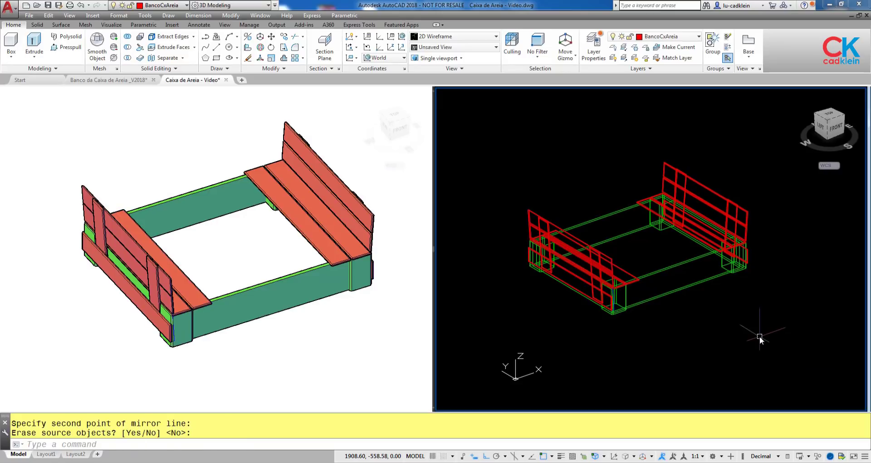